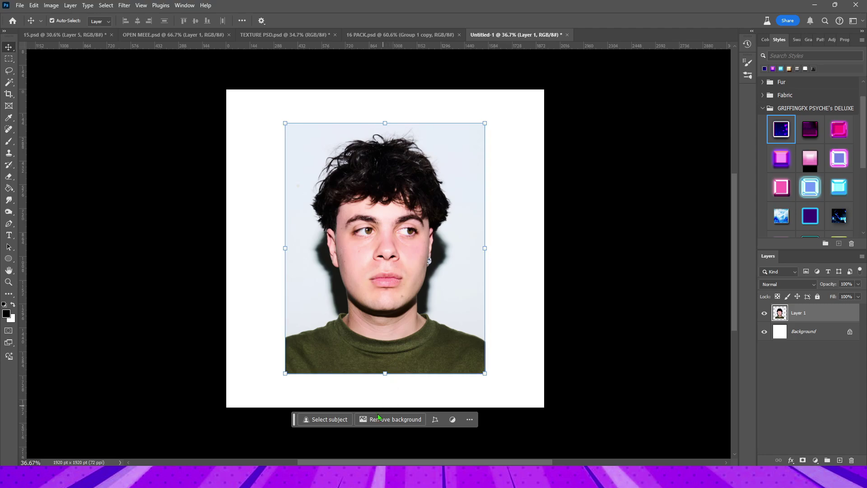
Generatively fill the empty canvas around the portrait with the prompt "EXPAND SCENE" and choose the second variation
ctrl+click(778, 314)
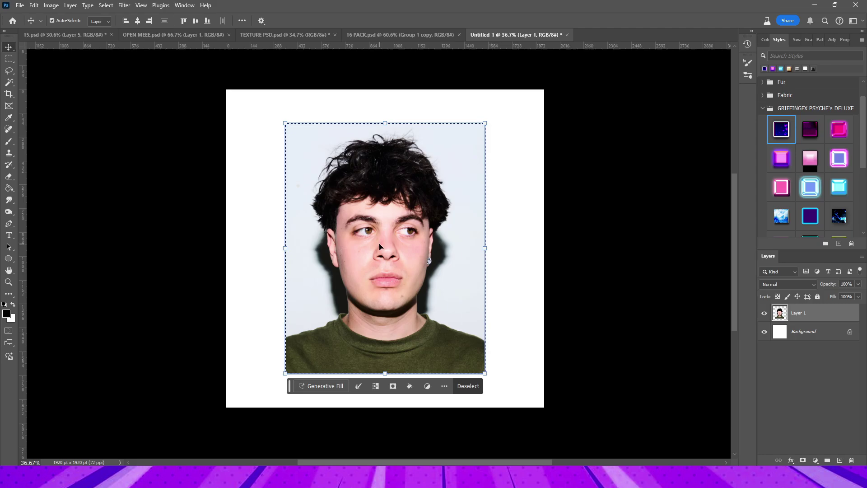
key(ctrl+shift+i)
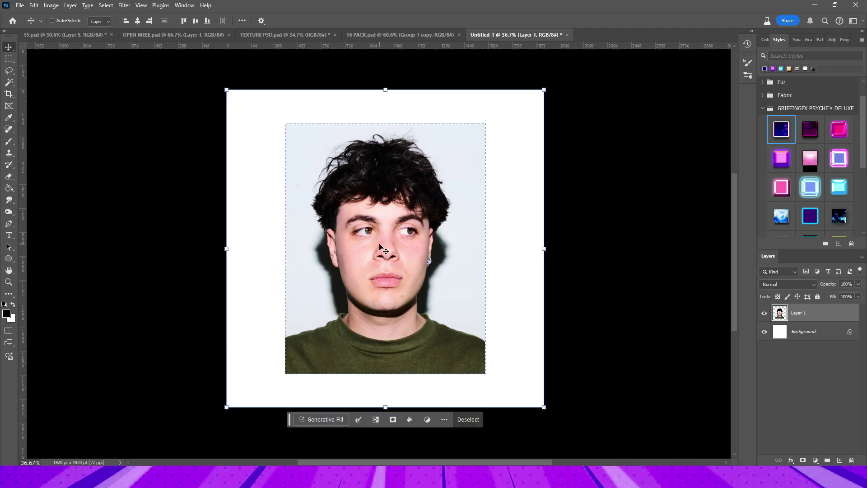
click(323, 420)
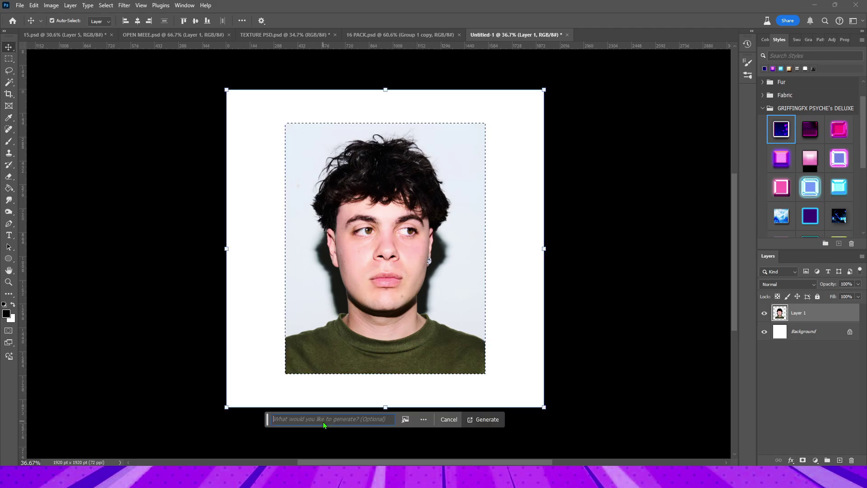
text(EXPAND SCENE)
key(Return)
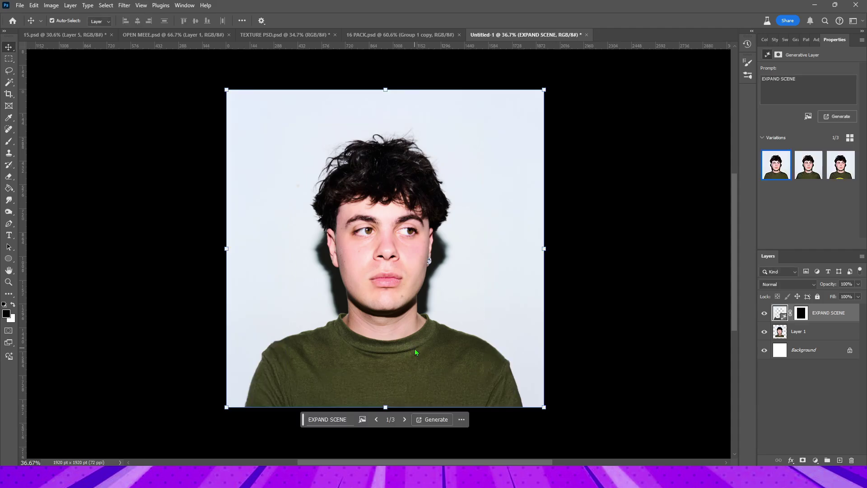
click(404, 419)
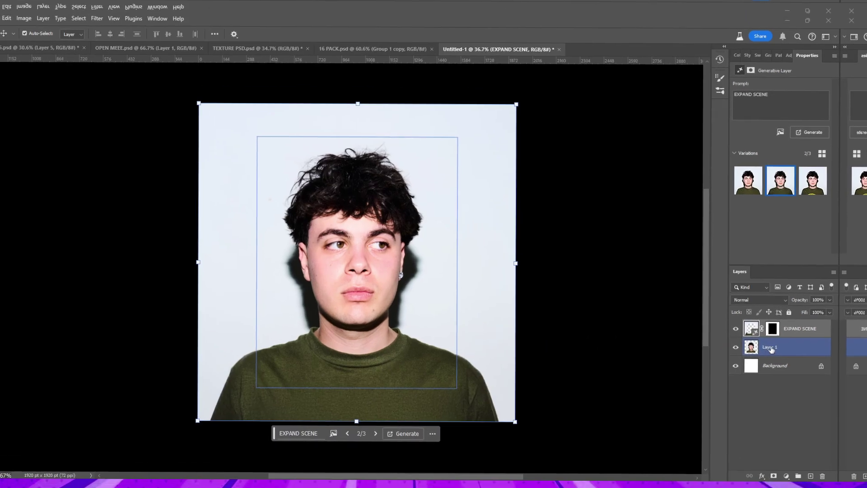
Merge the EXPAND SCENE layer with Layer 1 and duplicate the merged layer
shift+click(799, 334)
key(ctrl+e)
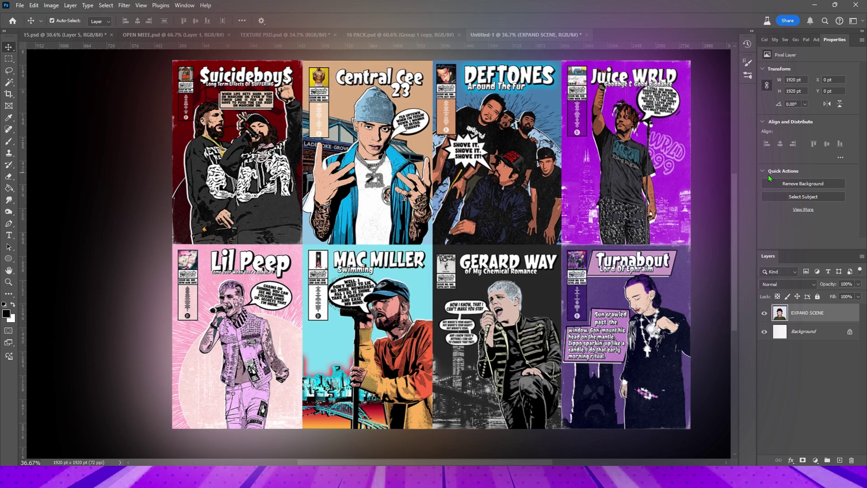
key(ctrl+j)
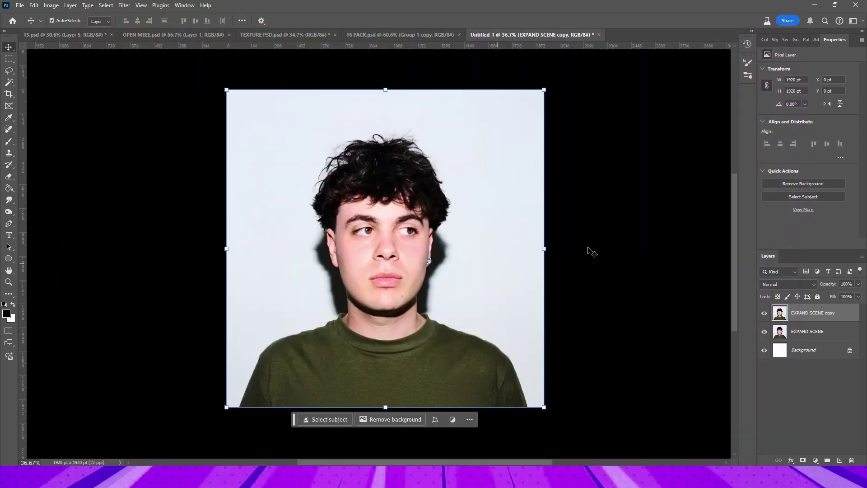
Add a Threshold adjustment above the duplicated portrait layer and set its threshold level to 150
click(816, 40)
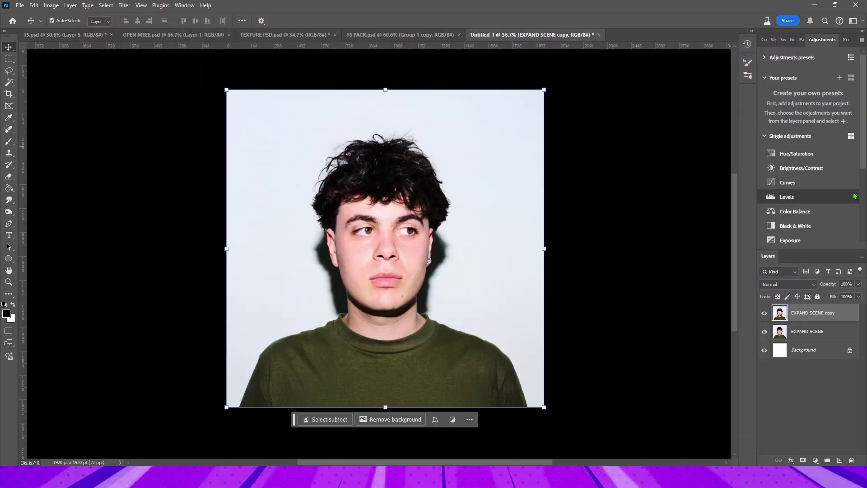
scroll(855, 197, down, 3)
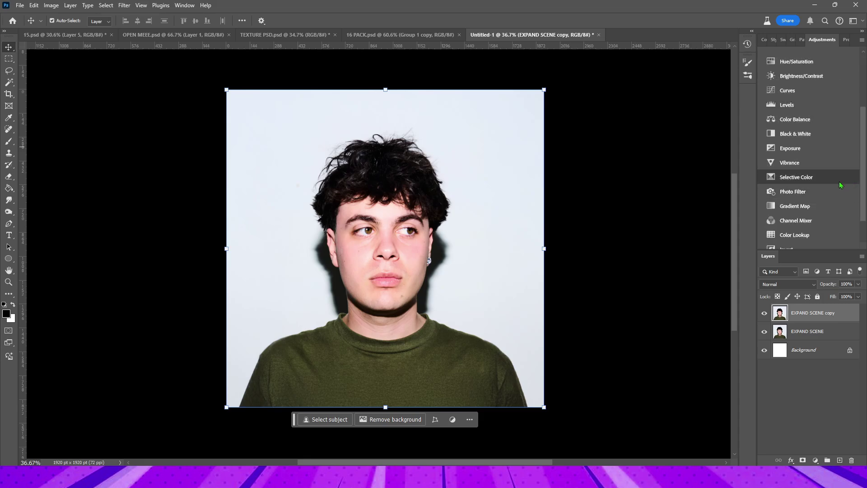
scroll(817, 219, down, 1)
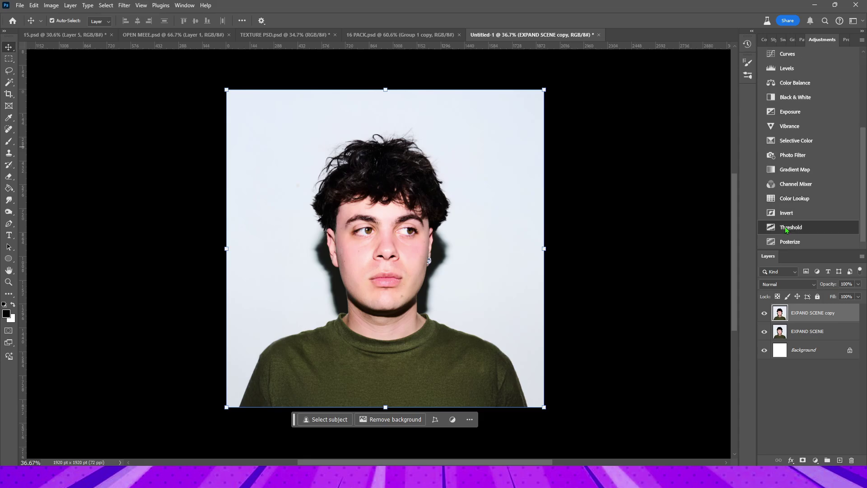
click(808, 228)
click(447, 279)
drag(808, 119, 816, 119)
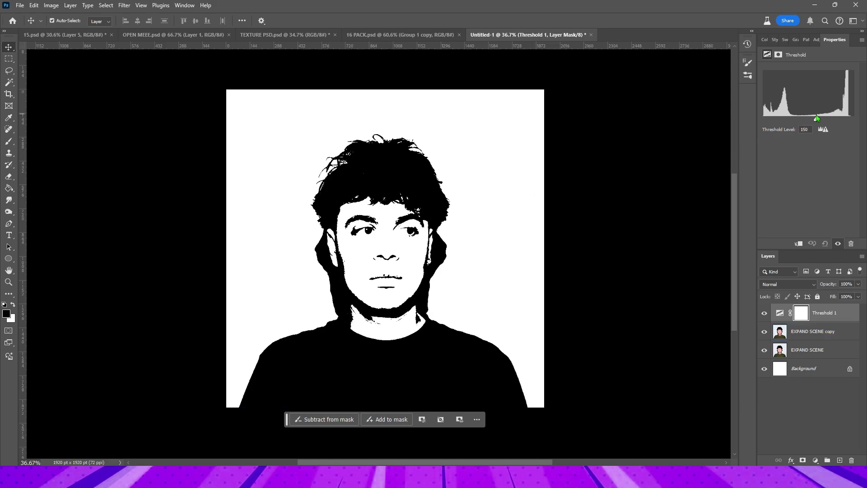
Hide the Threshold adjustment, select the man on the EXPAND SCENE copy layer and copy him onto his own layer
scroll(444, 262, up, 10)
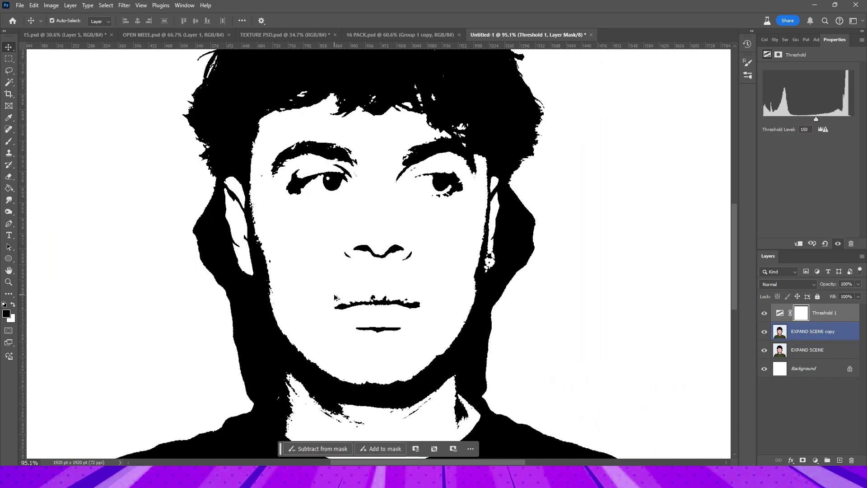
scroll(336, 296, down, 3)
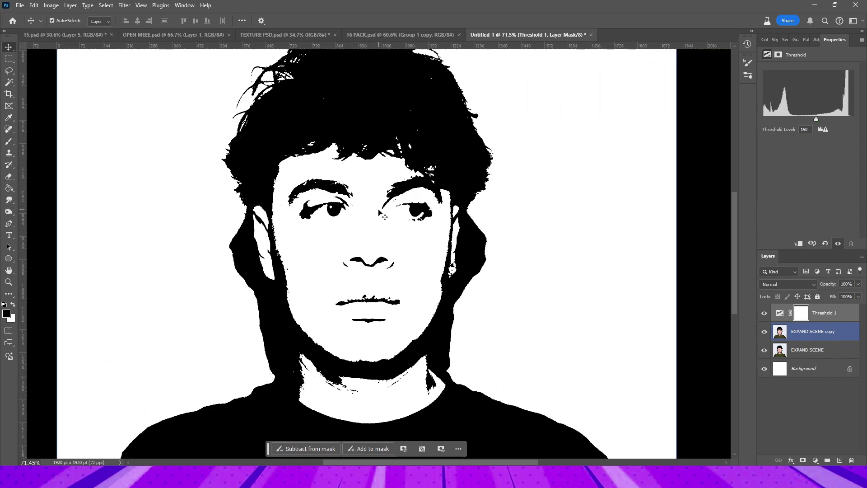
scroll(413, 282, down, 4)
scroll(381, 280, down, 1)
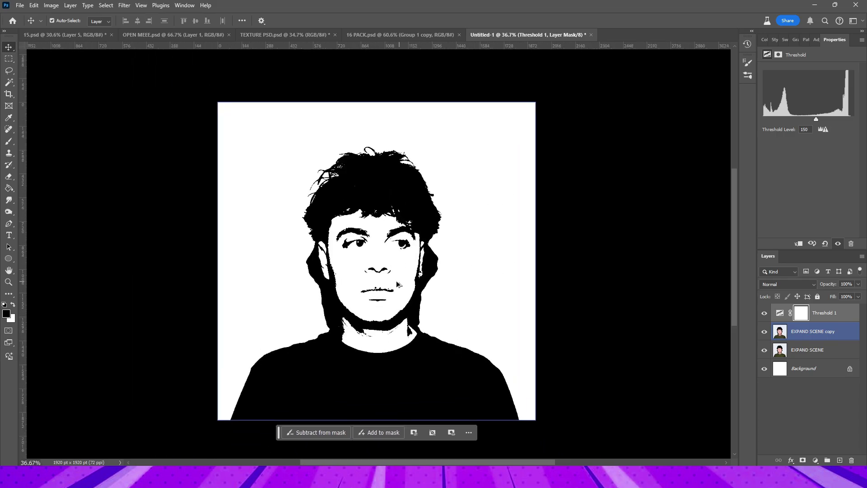
click(764, 313)
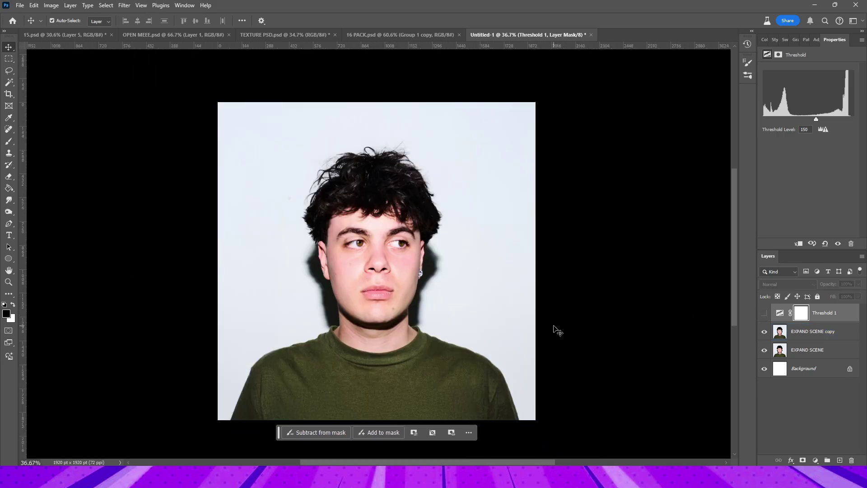
click(802, 334)
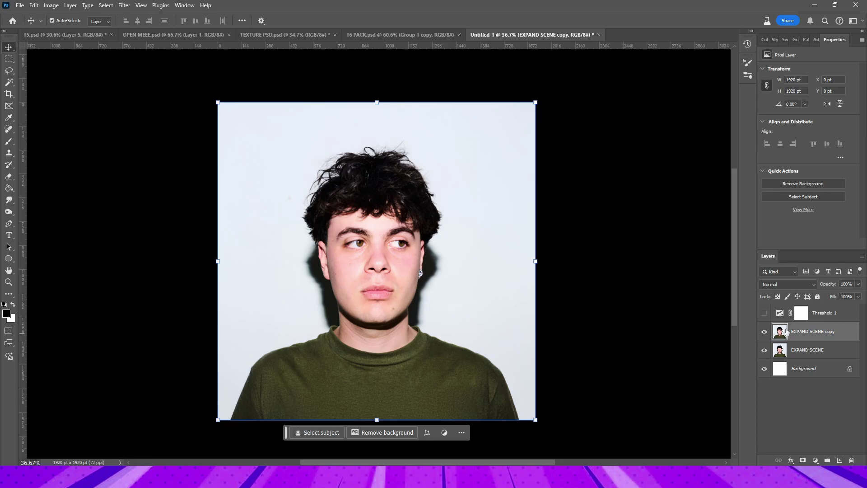
click(324, 433)
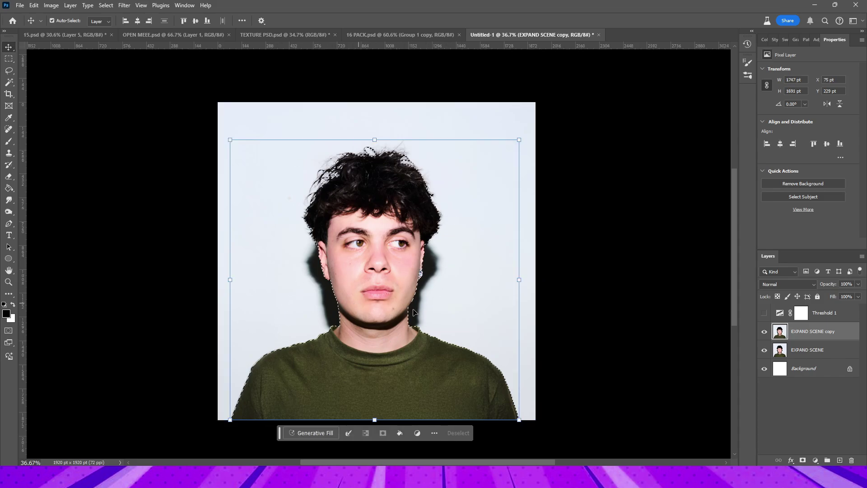
key(ctrl+j)
Hide both EXPAND SCENE layers, then show the Threshold adjustment again and clip it to the cut-out in Layer 1
click(764, 350)
click(764, 368)
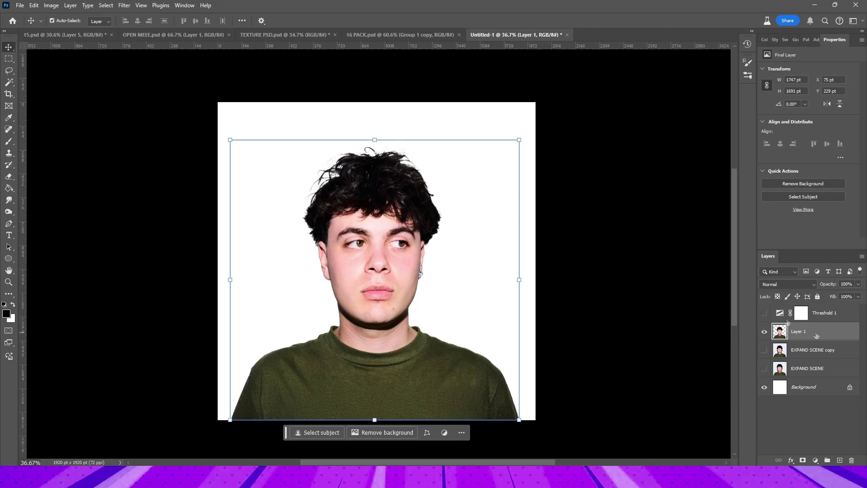
click(763, 313)
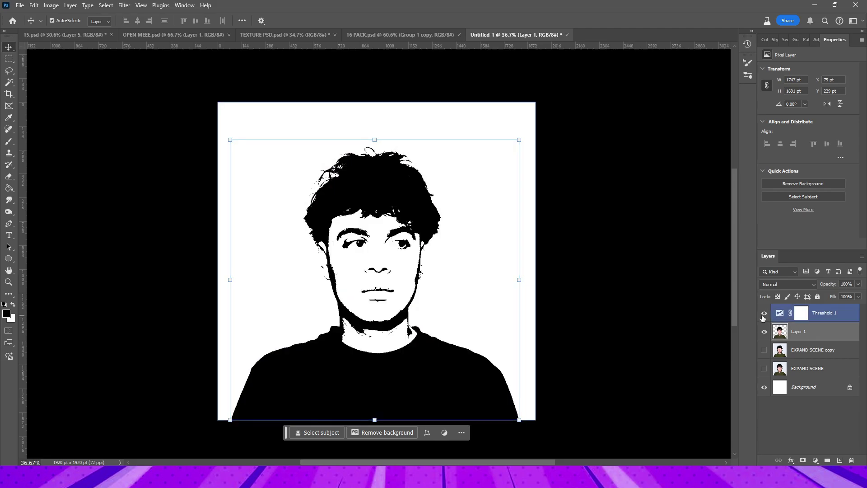
right_click(822, 314)
click(800, 295)
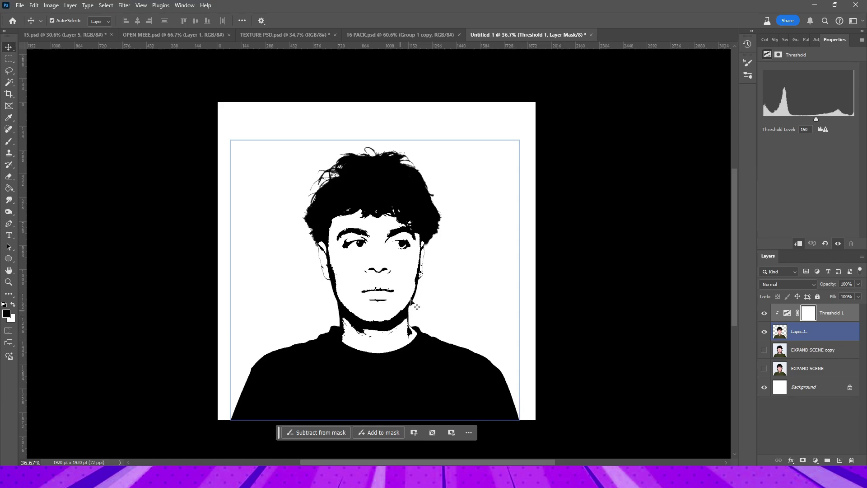
Show the EXPAND SCENE copy layer and lower its opacity to 28%
click(763, 351)
click(811, 353)
click(857, 284)
drag(860, 293, 829, 300)
Create a new layer above the Threshold adjustment and set up a 95 px Hard Round Pressure Size brush
scroll(382, 333, up, 2)
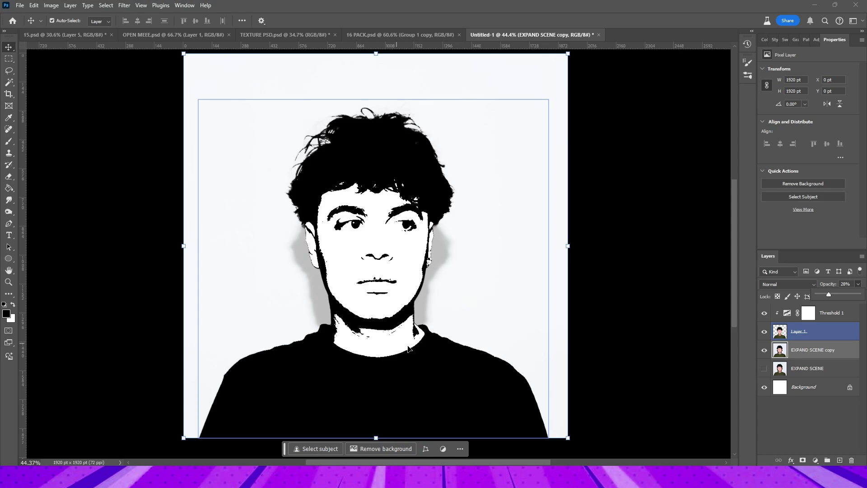
click(839, 313)
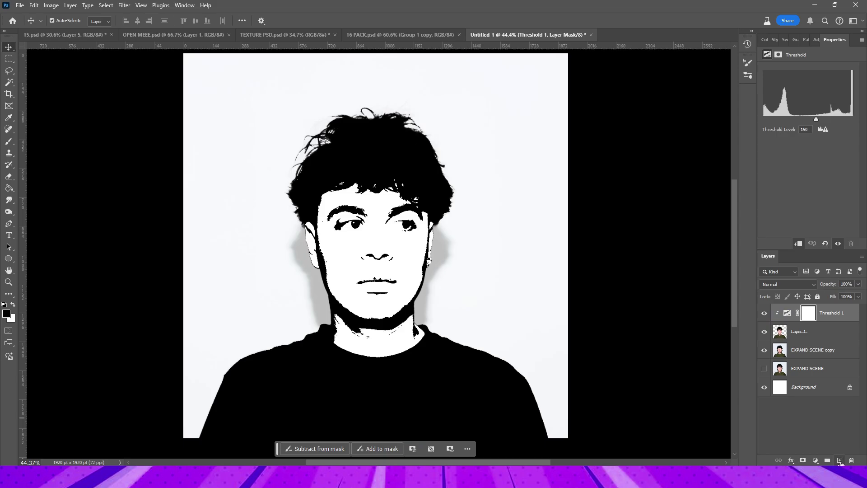
click(840, 460)
click(363, 333)
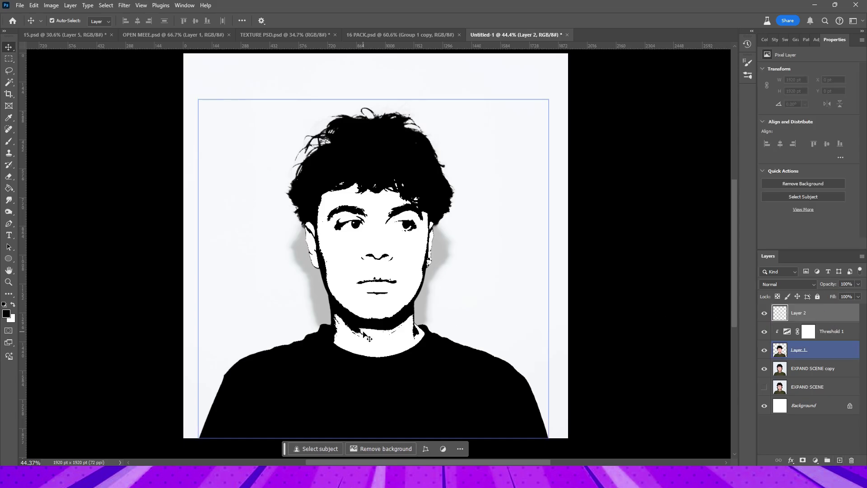
key(b)
click(65, 20)
mouse_move(79, 71)
mouse_down()
mouse_move(105, 71)
mouse_move(77, 50)
mouse_up()
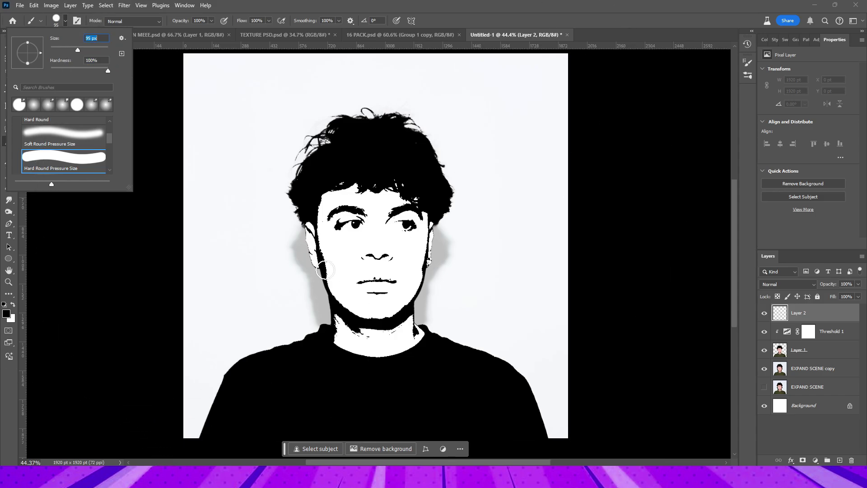
Rename the new empty layer as skin
double_click(795, 313)
text(skin)
key(Return)
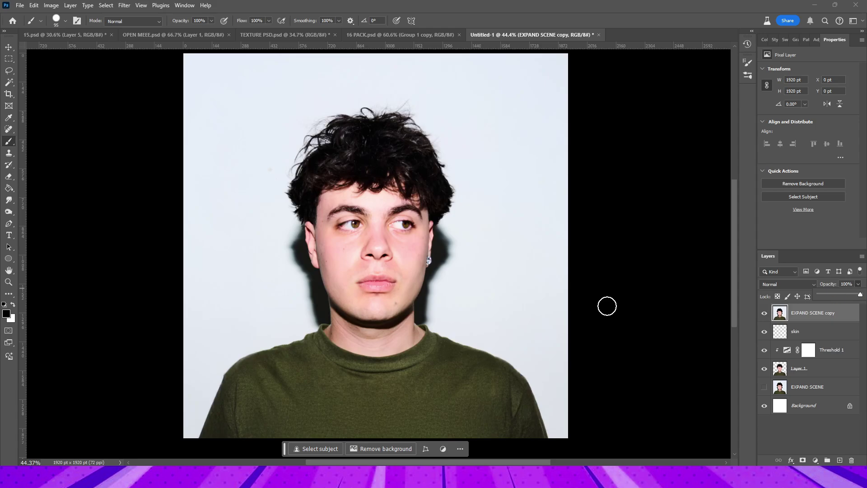
Sample the pink skin tone #ffc5bd from the man's cheek as the foreground color
click(7, 313)
click(412, 251)
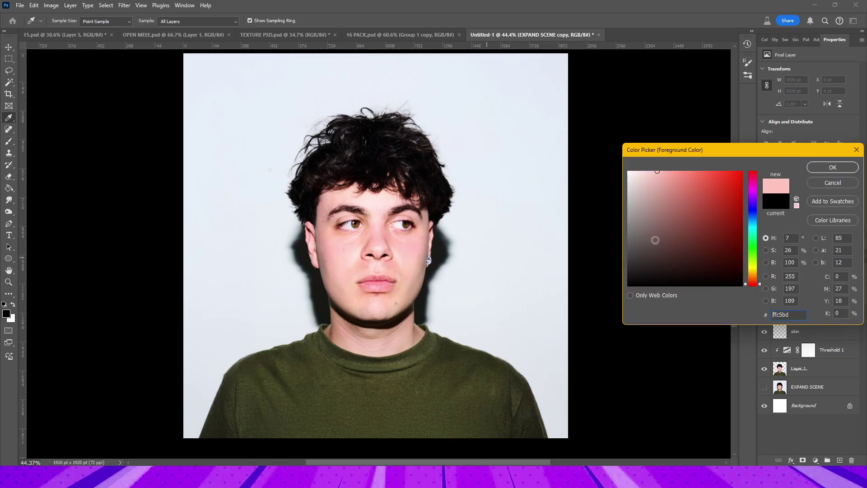
click(833, 168)
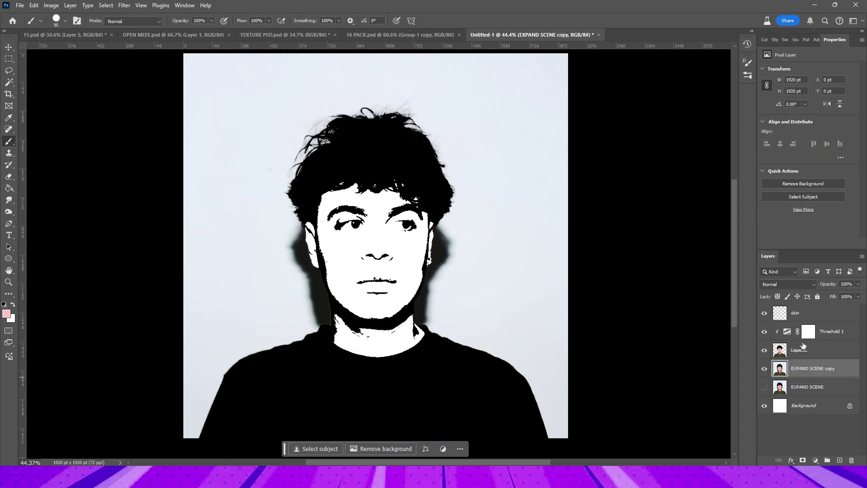
Clip the skin layer to the portrait cut-out below it
click(808, 313)
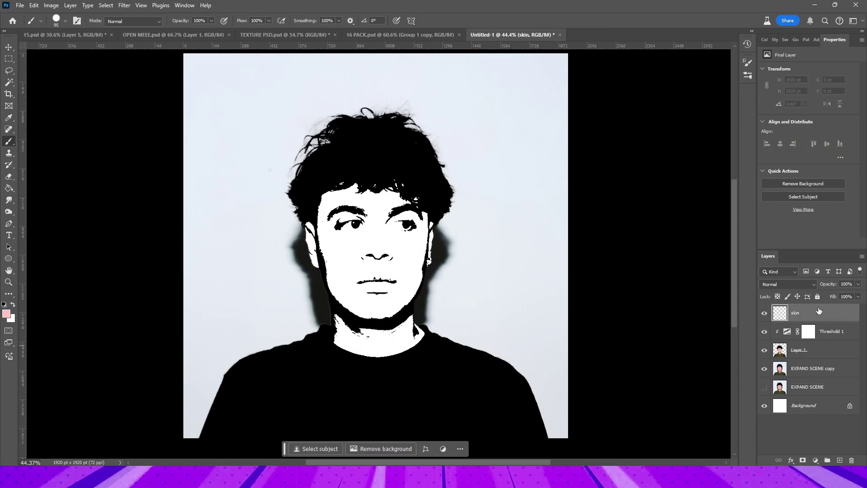
right_click(803, 316)
click(803, 270)
Paint the pink skin tone over the whole face and neck on the skin layer, enlarging the brush to 800 px
drag(429, 264, 213, 269)
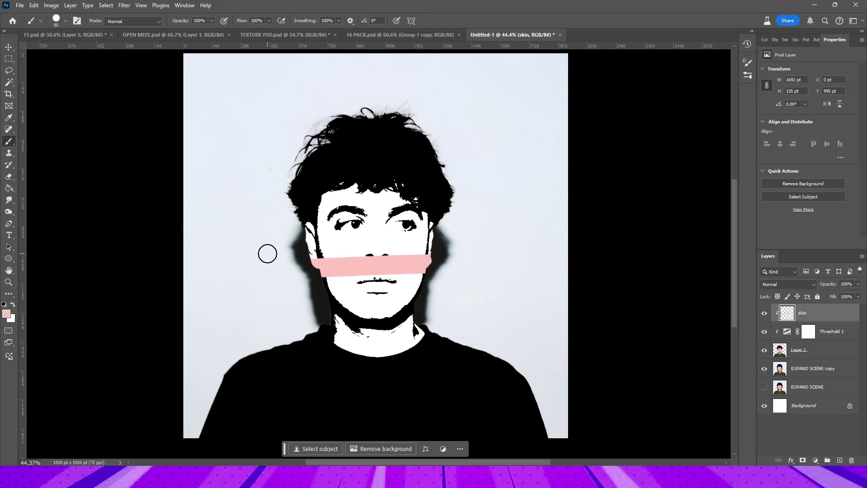
key(bracketright)
key(bracketright)
key(bracketright)
key(bracketright)
key(bracketright)
key(bracketright)
key(bracketright)
key(bracketright)
key(bracketright)
key(bracketright)
key(bracketright)
key(bracketright)
mouse_move(374, 255)
mouse_down()
mouse_move(382, 239)
mouse_move(385, 260)
mouse_move(361, 282)
mouse_move(389, 290)
mouse_up()
Reduce the brush size to 150 px and set the skin layer's blend mode to Darken
key(bracketleft)
key(bracketleft)
key(bracketleft)
key(bracketleft)
key(bracketleft)
key(bracketleft)
key(bracketleft)
key(bracketleft)
key(bracketleft)
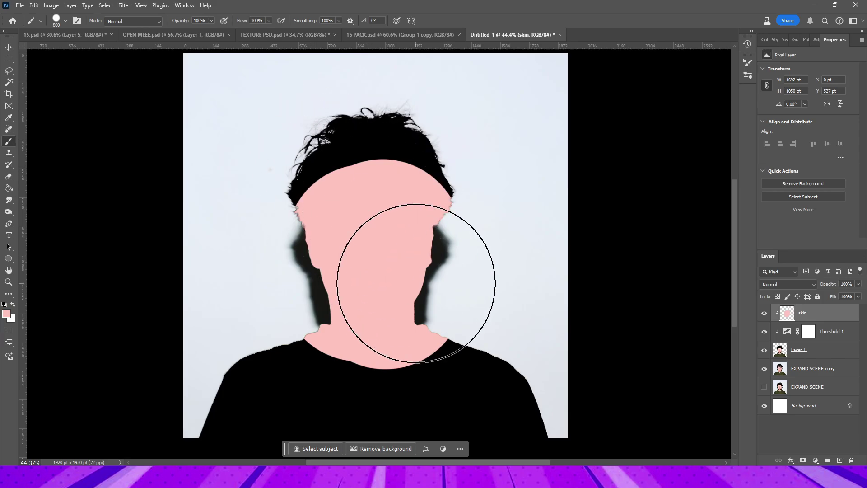
click(779, 283)
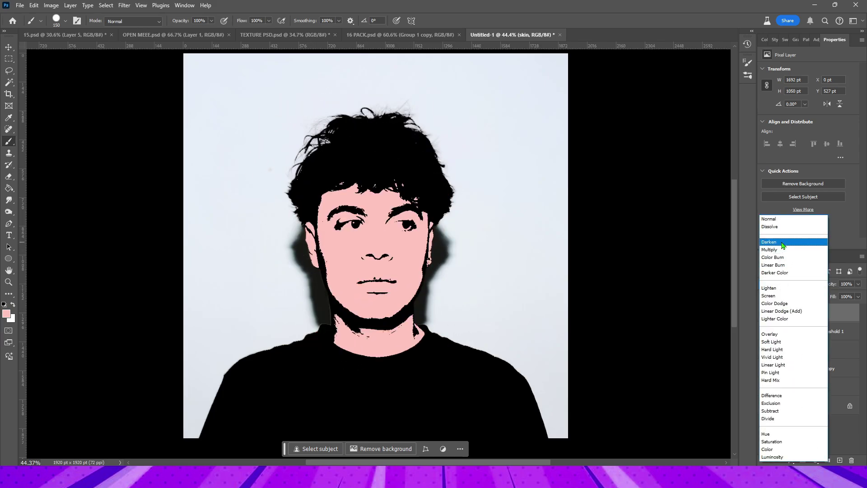
click(782, 240)
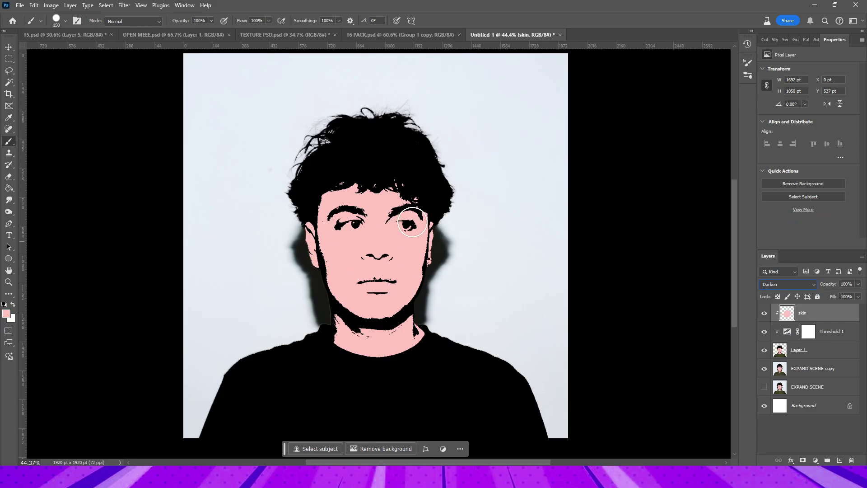
Add a clipped layer named eyes above the skin layer and make white the foreground color
key(ctrl+shift+alt+n)
double_click(797, 316)
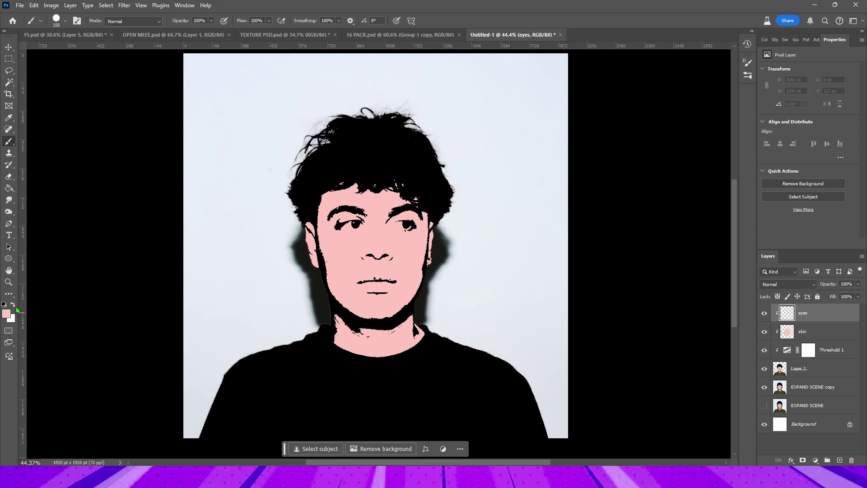
click(13, 305)
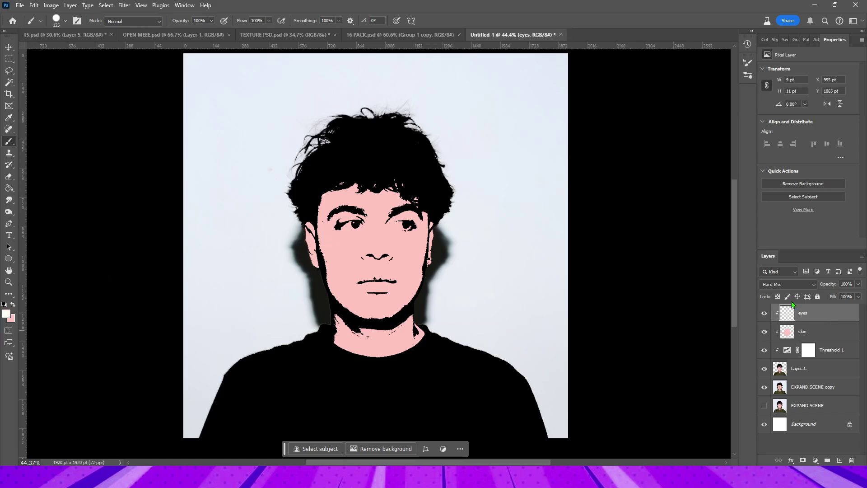
scroll(386, 230, up, 6)
click(320, 219)
click(334, 219)
key(ctrl+z)
key(ctrl+z)
Reduce the brush to 25 px and paint the whites of both eyes on the eyes layer
key(bracketleft)
key(bracketleft)
key(bracketleft)
key(bracketleft)
key(bracketleft)
key(bracketleft)
key(bracketleft)
key(bracketleft)
key(bracketleft)
key(bracketleft)
key(bracketleft)
mouse_move(300, 265)
mouse_down()
mouse_move(399, 238)
mouse_move(366, 258)
mouse_move(336, 246)
mouse_up()
mouse_move(277, 227)
mouse_down()
mouse_move(287, 289)
mouse_move(328, 295)
mouse_move(391, 252)
mouse_move(461, 236)
mouse_up()
mouse_move(396, 225)
mouse_down()
mouse_move(452, 223)
mouse_move(402, 224)
mouse_move(424, 210)
mouse_move(436, 224)
mouse_up()
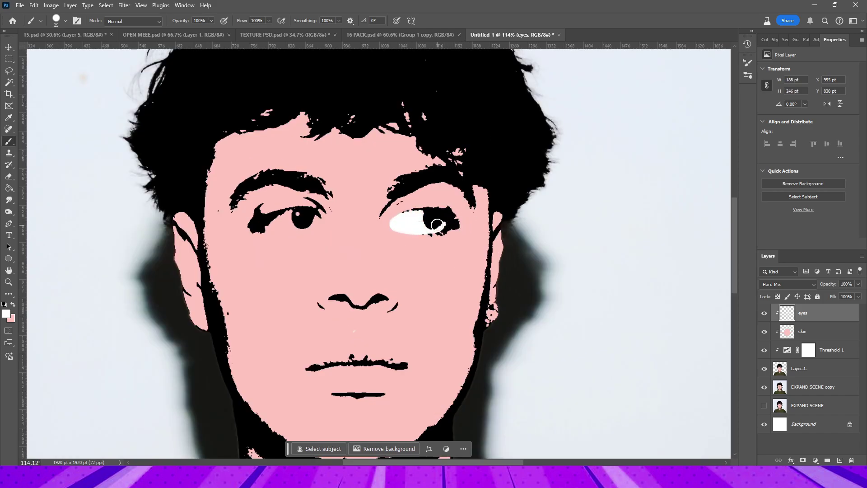
drag(315, 220, 254, 226)
key(ctrl+z)
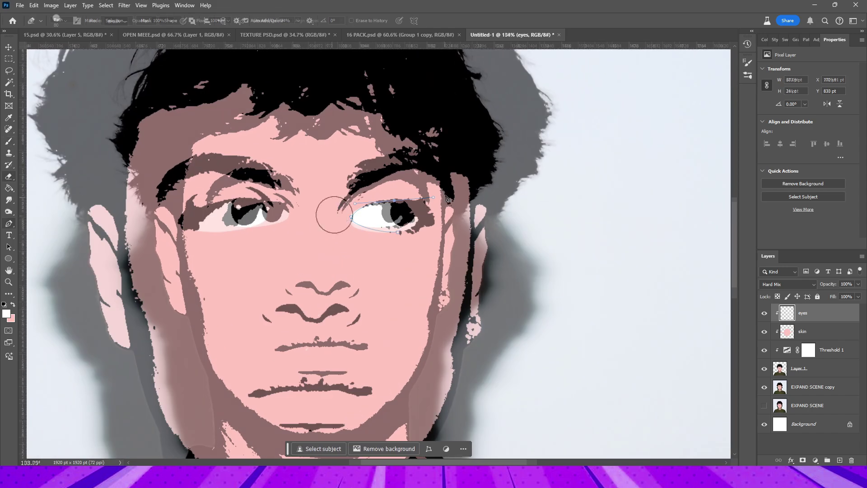
Trace the overpainted edge around the white of the eye with the Pen tool and convert the path into a selection
click(333, 223)
click(381, 257)
right_click(380, 257)
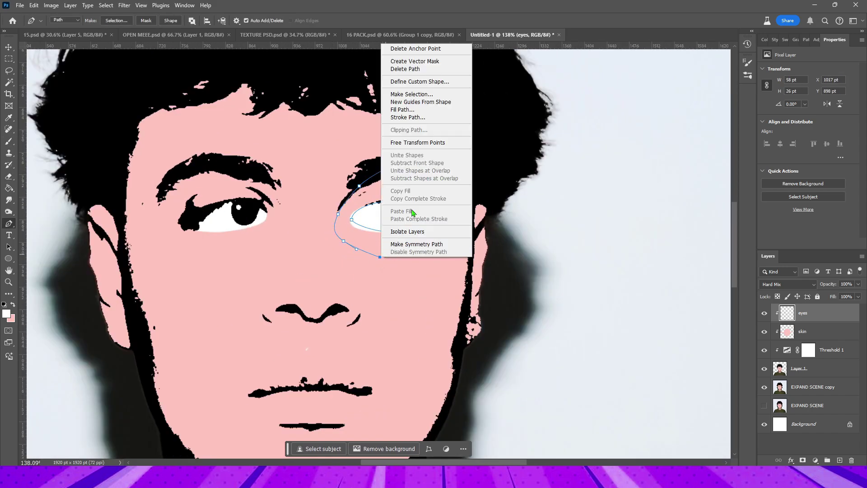
click(397, 95)
key(Return)
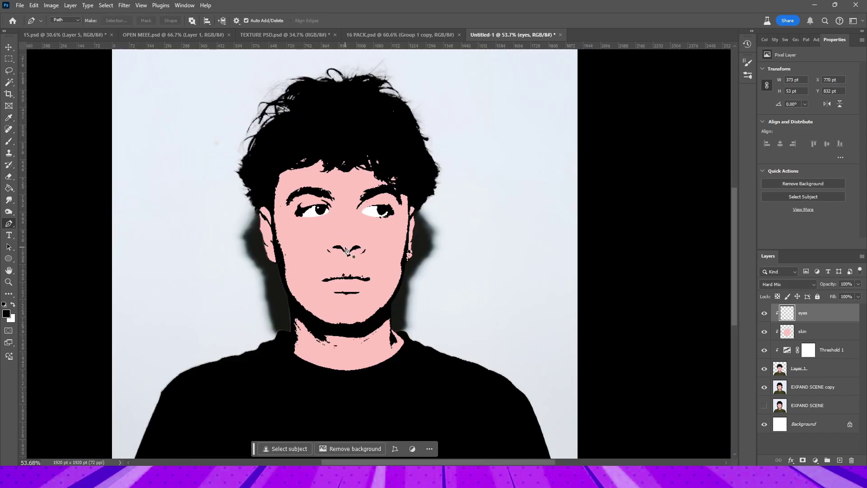
Add a new layer above the eyes layer and clip it to the portrait stack
click(839, 460)
right_click(809, 315)
click(806, 273)
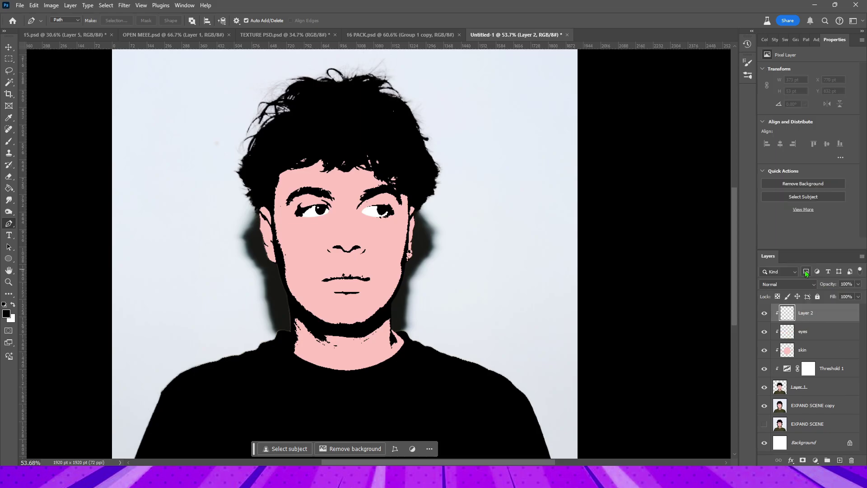
Sample the pink skin tone as the foreground color, darken it, and set the new layer's blend mode to Subtract
click(7, 314)
click(292, 241)
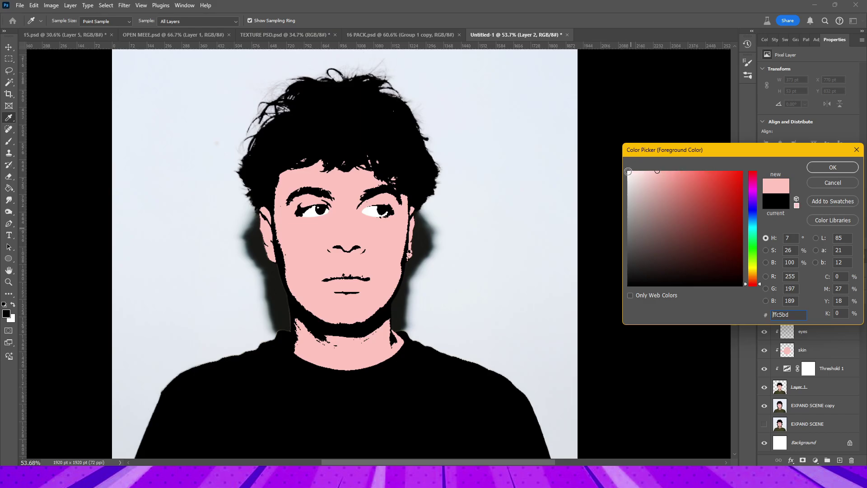
drag(658, 208, 659, 211)
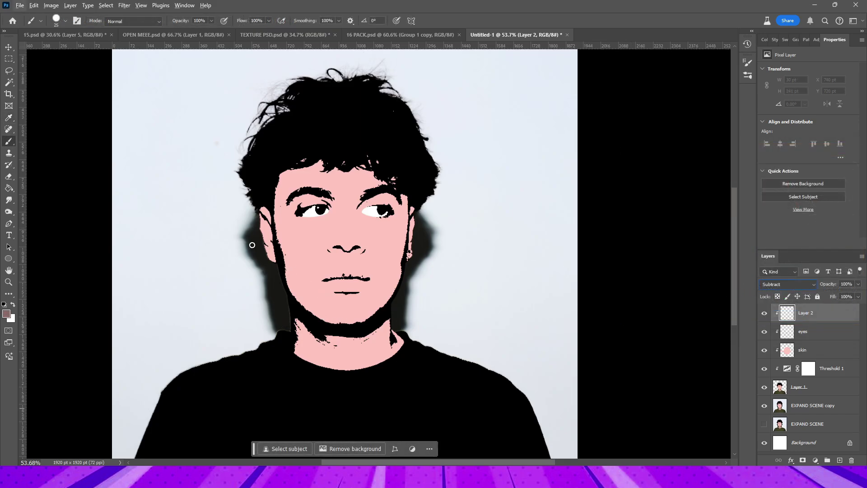
Enlarge the brush to 150 px and paint shadows over the ears, neck, hairline and sides of the face
key(bracketright)
key(bracketright)
key(bracketright)
key(bracketright)
key(bracketright)
key(bracketright)
key(bracketright)
key(bracketright)
key(bracketright)
key(bracketright)
key(bracketright)
key(bracketright)
drag(262, 261, 250, 171)
mouse_move(399, 336)
mouse_down()
mouse_move(337, 357)
mouse_move(316, 333)
mouse_up()
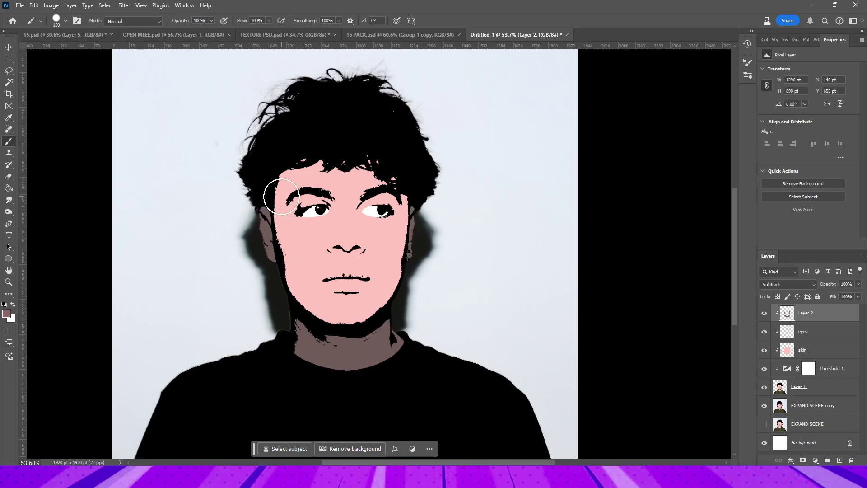
mouse_move(260, 166)
mouse_down()
mouse_move(304, 164)
mouse_move(340, 150)
mouse_move(289, 265)
mouse_move(293, 336)
mouse_move(319, 353)
mouse_move(409, 366)
mouse_up()
mouse_move(410, 188)
mouse_down()
mouse_move(415, 259)
mouse_move(398, 309)
mouse_move(349, 337)
mouse_move(307, 312)
mouse_up()
Shrink the brush and paint finer shadows beneath both eyebrows and under the nose
key(bracketleft)
key(bracketleft)
key(bracketleft)
key(bracketleft)
key(bracketleft)
key(bracketleft)
key(bracketleft)
key(bracketleft)
key(bracketleft)
key(bracketleft)
key(bracketleft)
mouse_move(331, 199)
mouse_down()
mouse_move(297, 193)
mouse_move(290, 210)
mouse_up()
mouse_move(359, 207)
mouse_down()
mouse_move(381, 189)
mouse_move(401, 195)
mouse_up()
key(bracketleft)
key(bracketleft)
drag(334, 249, 353, 249)
Lower the opacity of the shadow layer to 29%
key(v)
scroll(673, 420, down, 1)
click(857, 284)
mouse_move(859, 294)
mouse_down()
mouse_move(847, 296)
mouse_move(858, 294)
mouse_up()
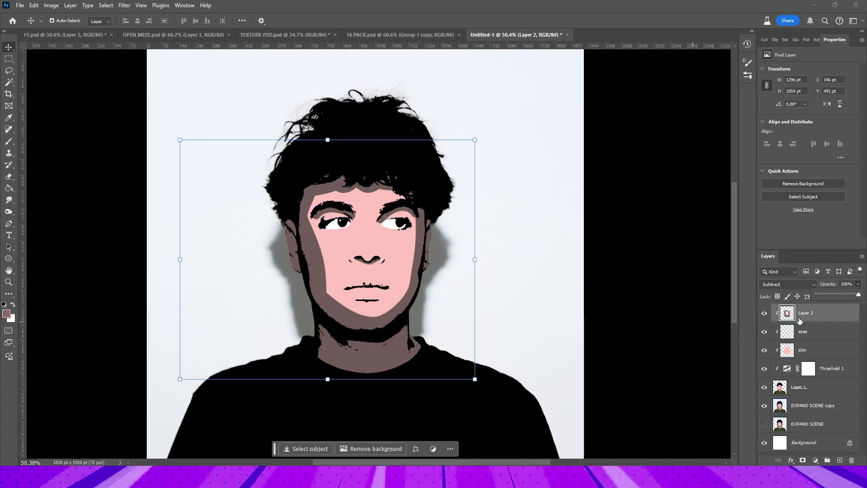
drag(859, 295, 828, 295)
scroll(430, 283, down, 3)
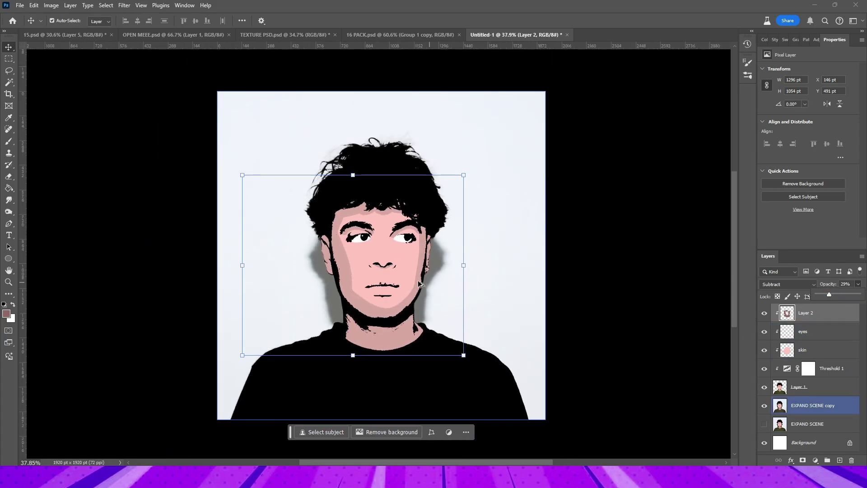
Examine the painted shadows around the eyes, nose and hairline up close, and compare them with the whole portrait
click(479, 317)
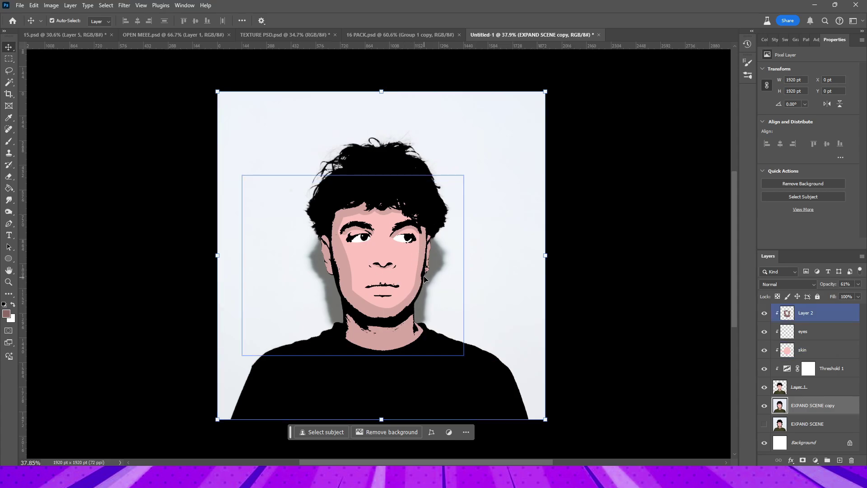
click(797, 374)
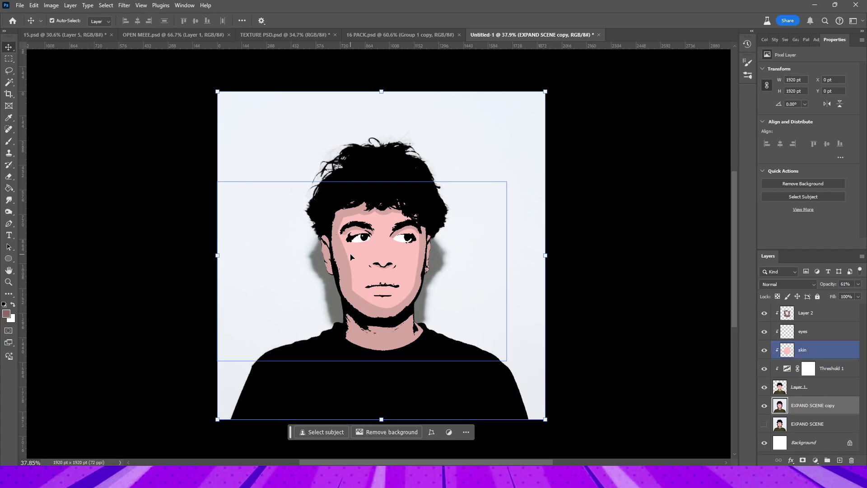
scroll(387, 232, up, 8)
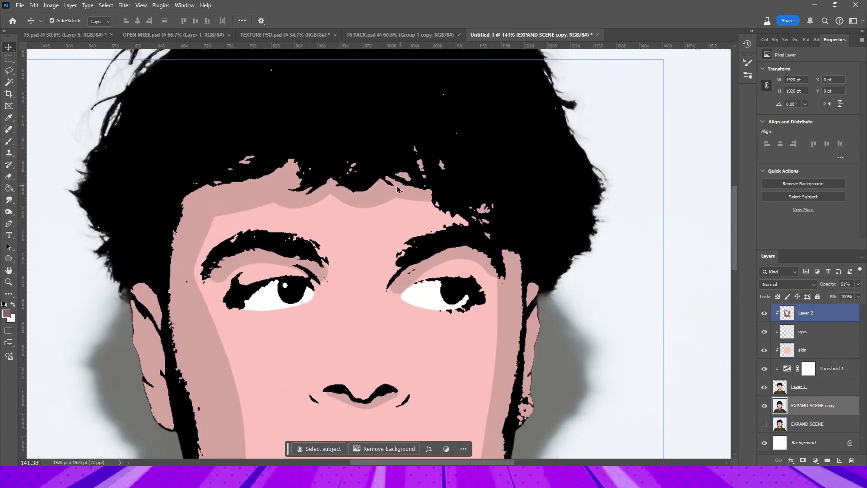
scroll(394, 194, down, 3)
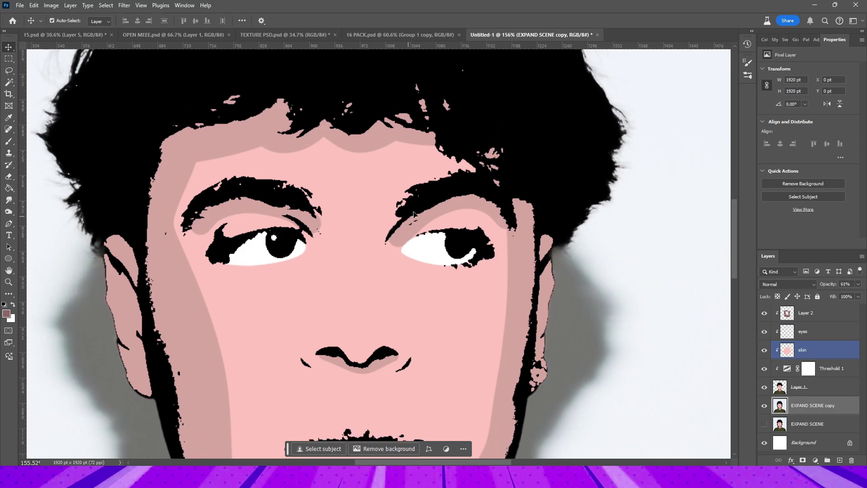
click(415, 213)
scroll(388, 231, down, 8)
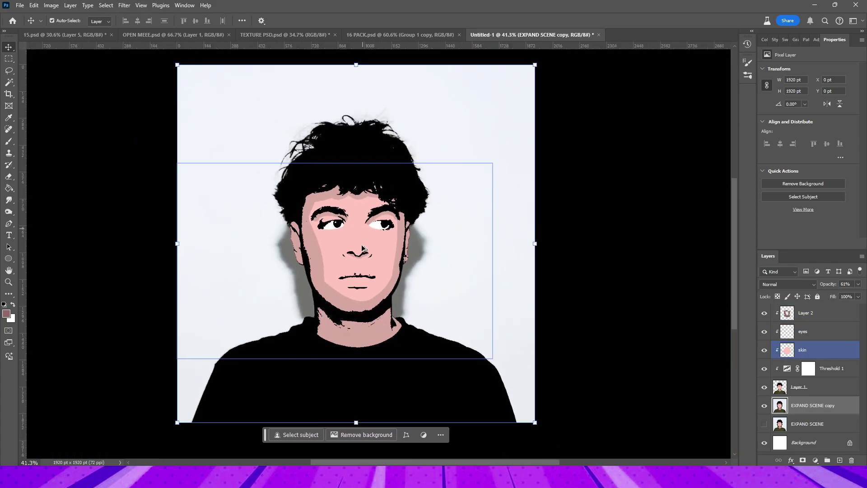
click(459, 359)
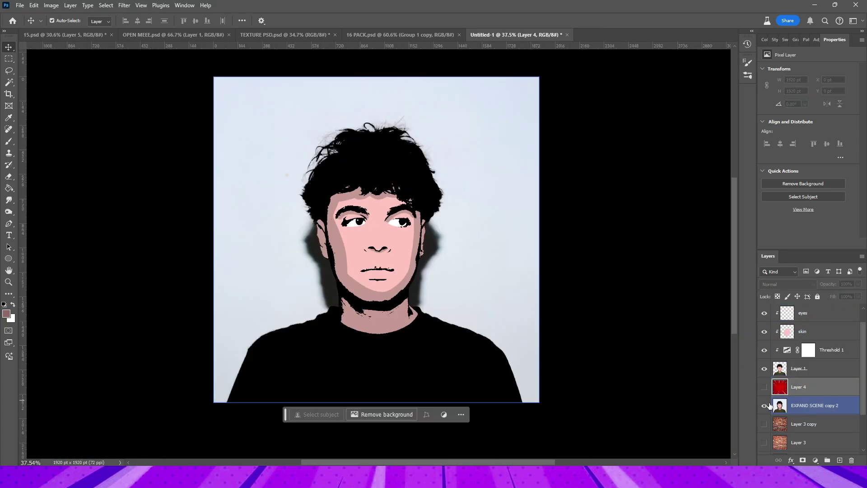
Show the red comic burst on Layer 4 and move the EXPAND SCENE copy 2 layer above it
click(764, 388)
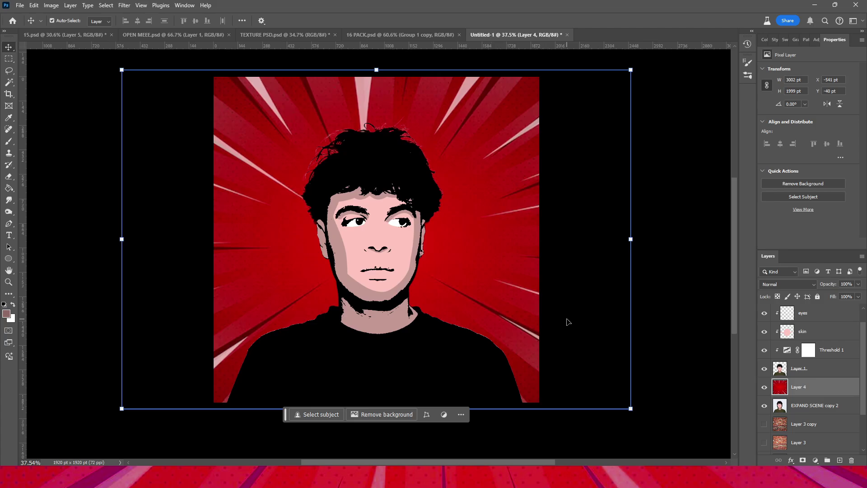
click(829, 404)
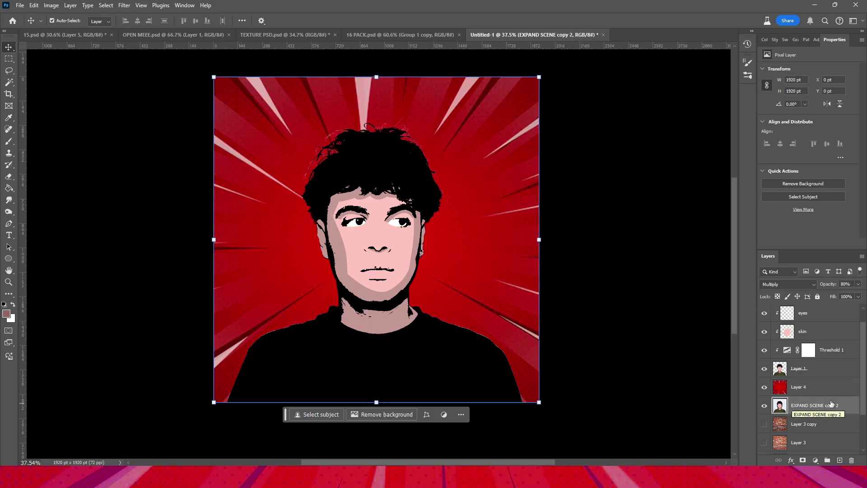
mouse_move(831, 404)
mouse_down()
mouse_move(810, 399)
mouse_move(803, 387)
mouse_up()
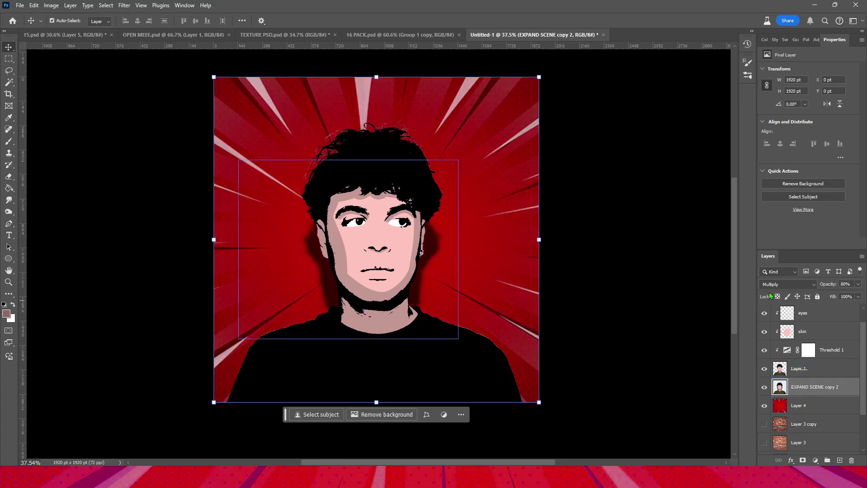
Lower the opacity of the EXPAND SCENE copy 2 layer to 36%
click(857, 284)
drag(853, 295, 830, 295)
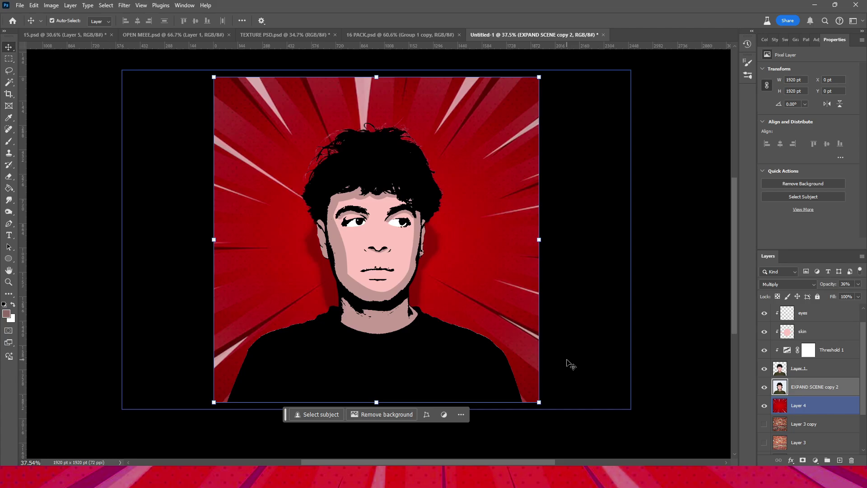
Place the EXPAND TEXTURE paper layer over the full canvas, directly above EXPAND SCENE copy 2
mouse_move(613, 477)
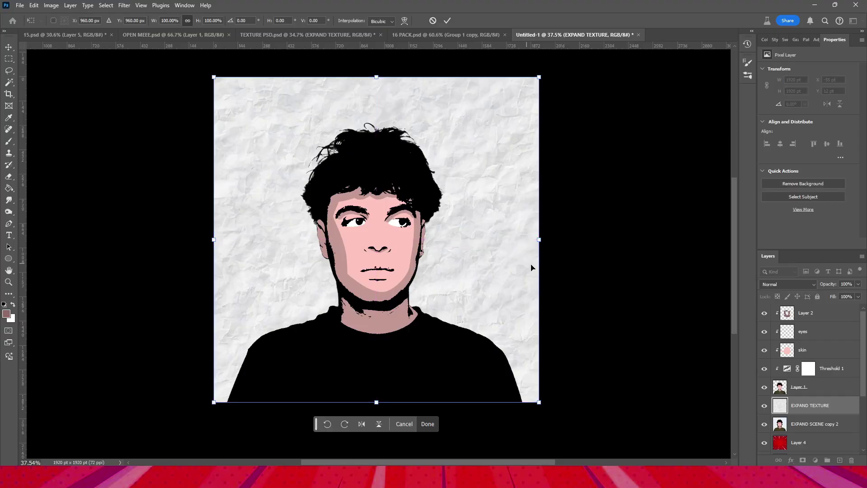
key(Return)
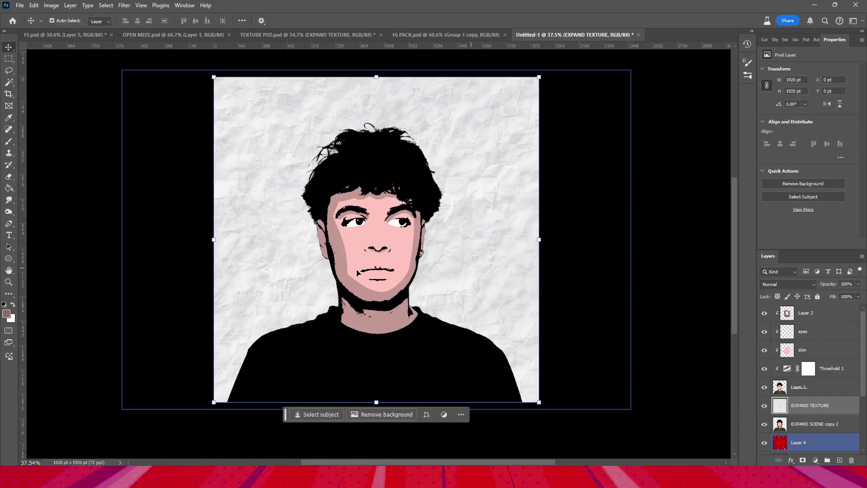
scroll(363, 288, up, 1)
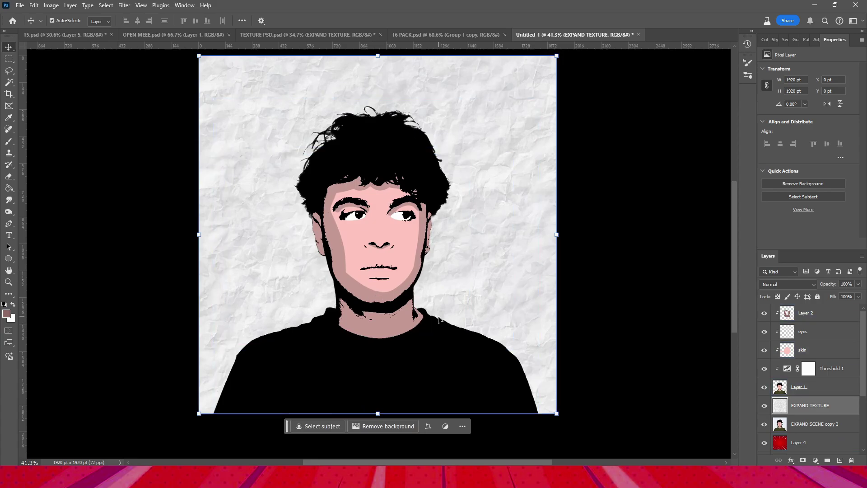
Cycle through the blend modes of the EXPAND TEXTURE layer and settle on Divide
click(781, 284)
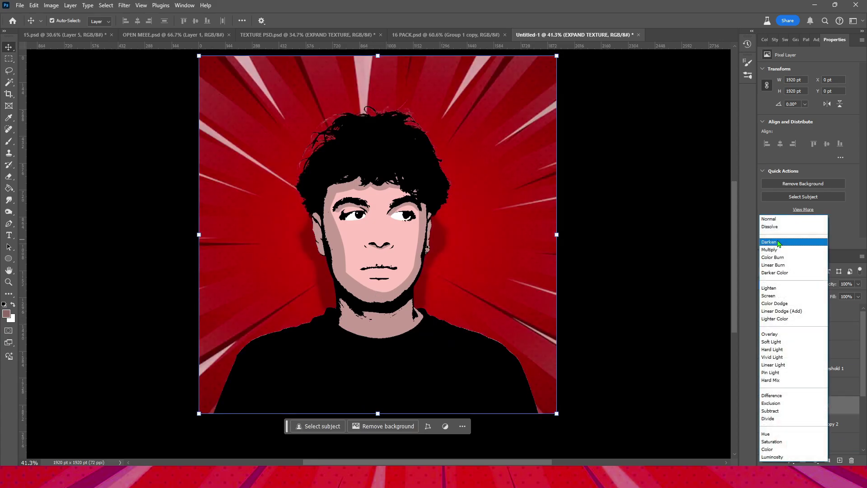
click(772, 265)
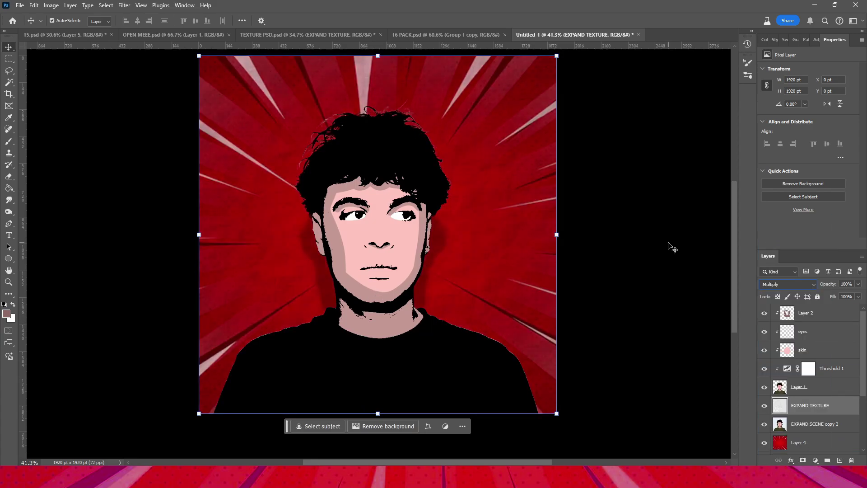
key(Down)
key(Down)
key(Down)
key(Down)
key(Down)
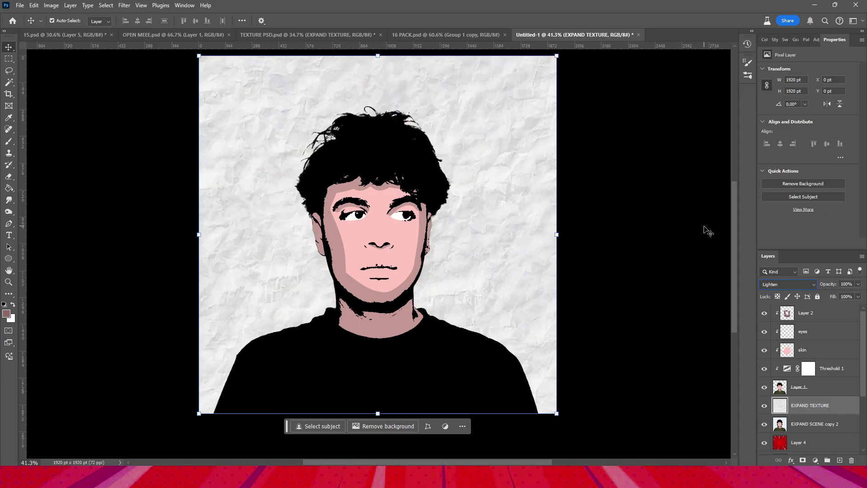
key(Down)
key(Down)
key(Down)
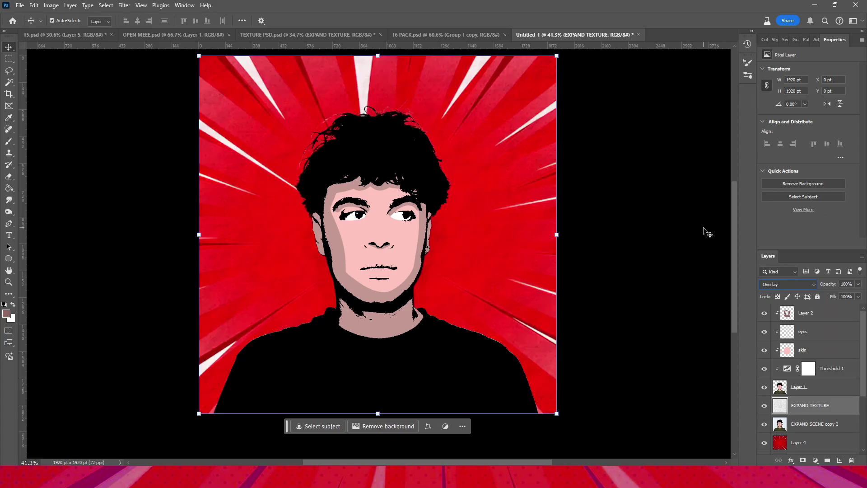
Duplicate the paper texture layer, move the copy above the shadow layer and clip it to the portrait
key(ctrl+j)
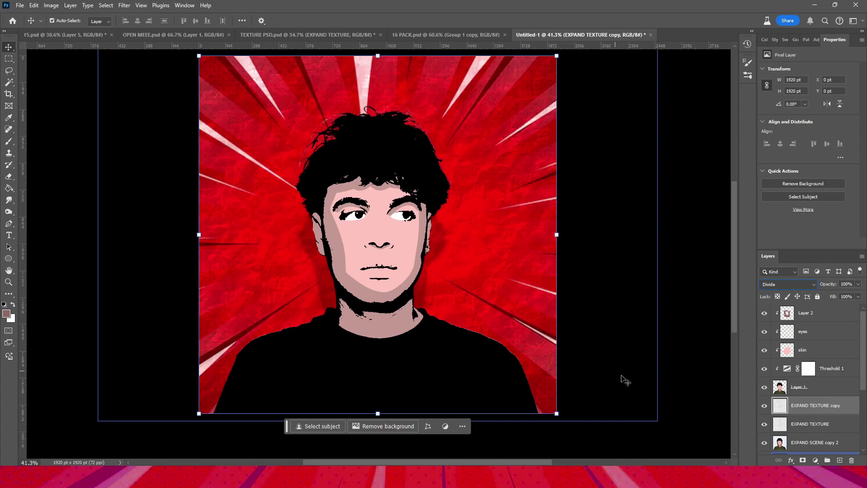
drag(813, 404, 819, 308)
right_click(818, 313)
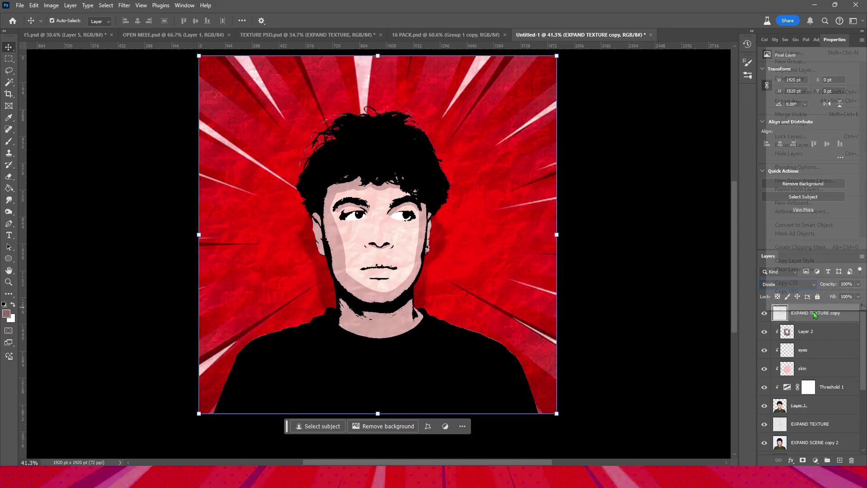
click(799, 247)
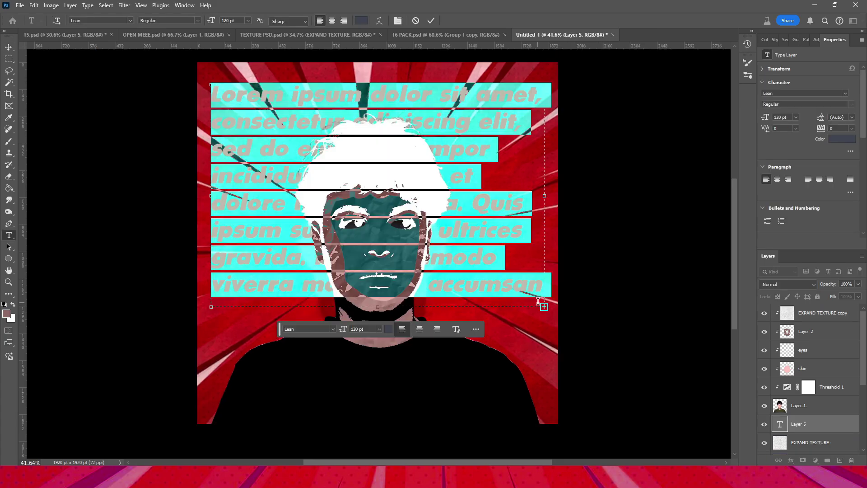
Enter the title NIKO-B in white on the text layer behind the portrait and set its font size to 460 pt
text(NIKO-B)
key(ctrl+a)
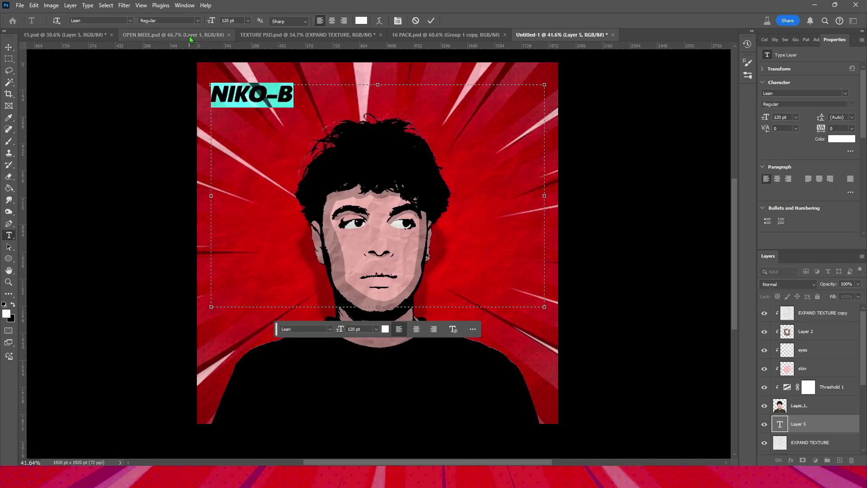
drag(211, 20, 351, 30)
click(354, 127)
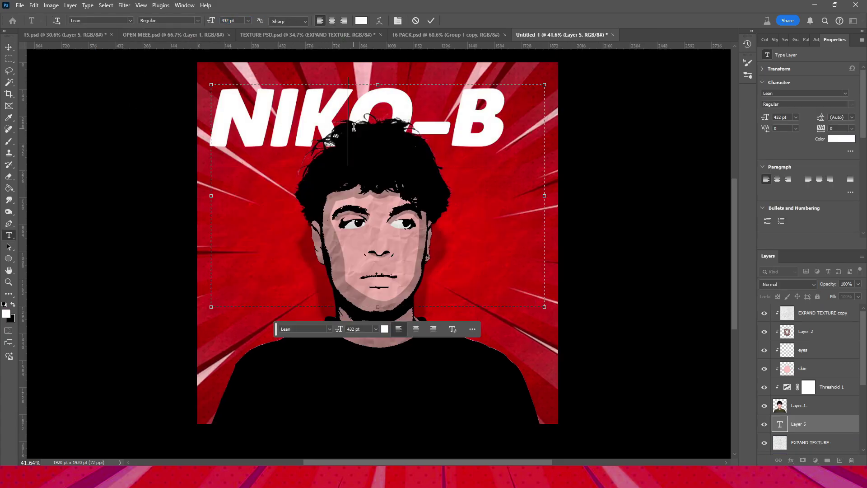
key(ctrl+a)
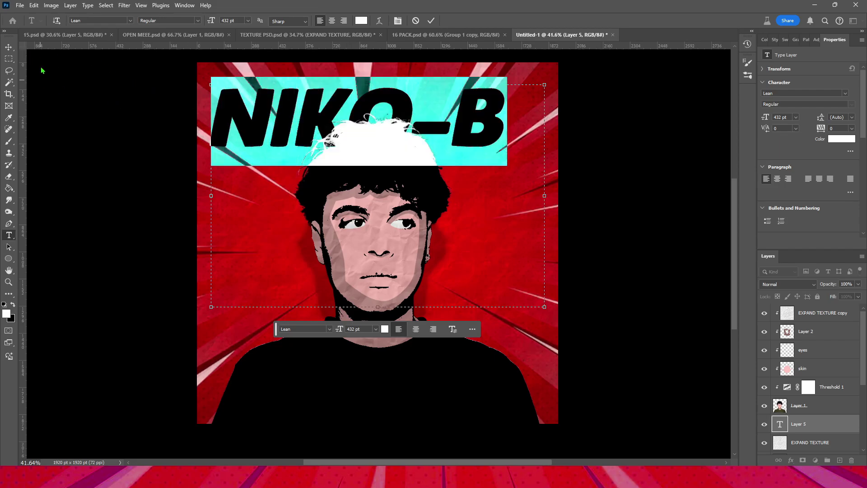
drag(211, 20, 223, 23)
Shorten the text box to the height of the title and shift it slightly to center it behind the head
drag(378, 307, 383, 162)
key(ctrl+Return)
key(ctrl+t)
drag(506, 121, 517, 134)
key(Return)
Add a thick black outside Stroke at 100% opacity to the NIKO-B title
double_click(827, 426)
click(534, 303)
drag(673, 262, 677, 261)
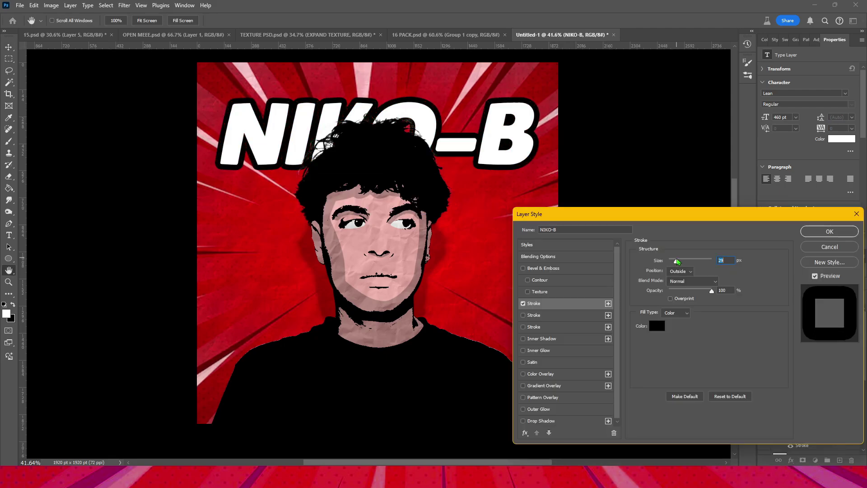
click(813, 233)
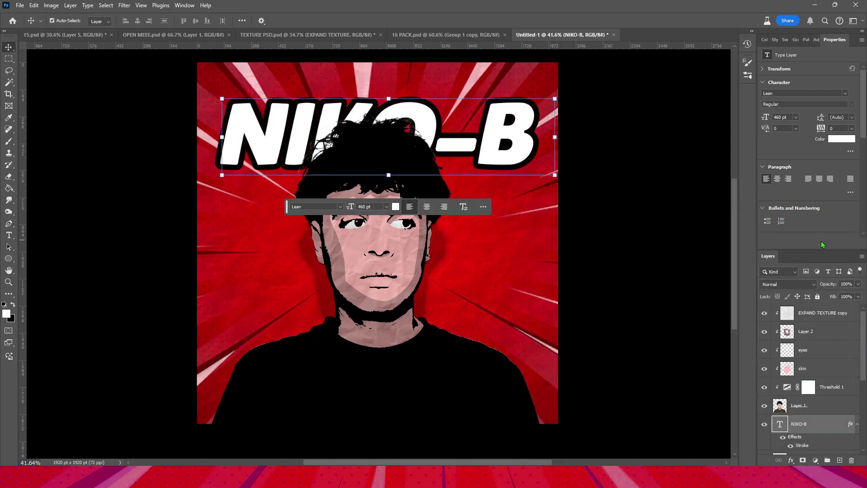
Change the title text behind the head to NIKOB and warp it into an upward arch
key(t)
click(399, 149)
key(ctrl+a)
click(379, 21)
click(550, 137)
click(546, 162)
drag(568, 183, 558, 183)
drag(542, 225, 545, 226)
click(624, 144)
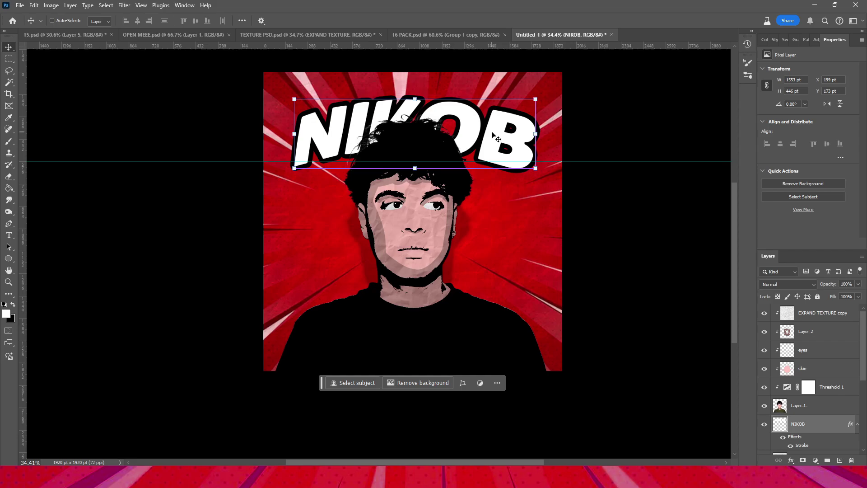
Stack six duplicates of the rasterized NIKOB title, each nudged 6 pt higher than the last, for a 3D extruded look
key(ctrl+j)
key(Up)
key(Up)
key(Up)
key(Up)
key(Up)
key(Up)
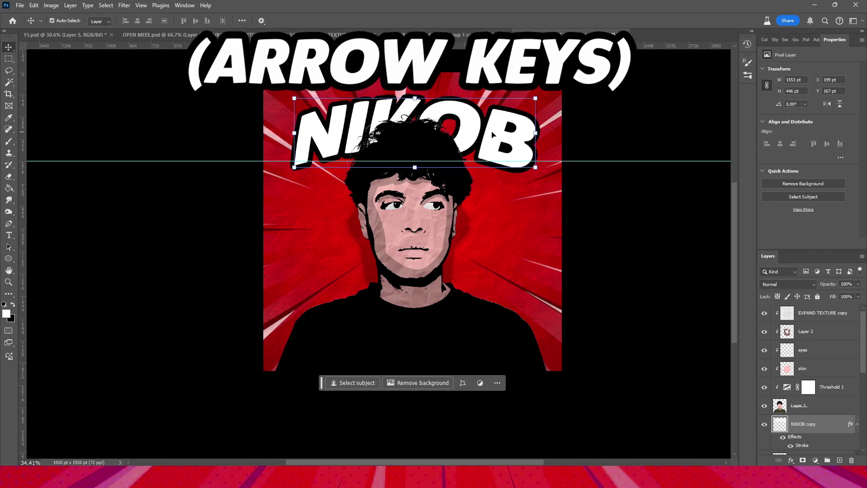
key(ctrl+j)
key(Up)
key(Up)
key(Up)
key(Up)
key(Up)
key(Up)
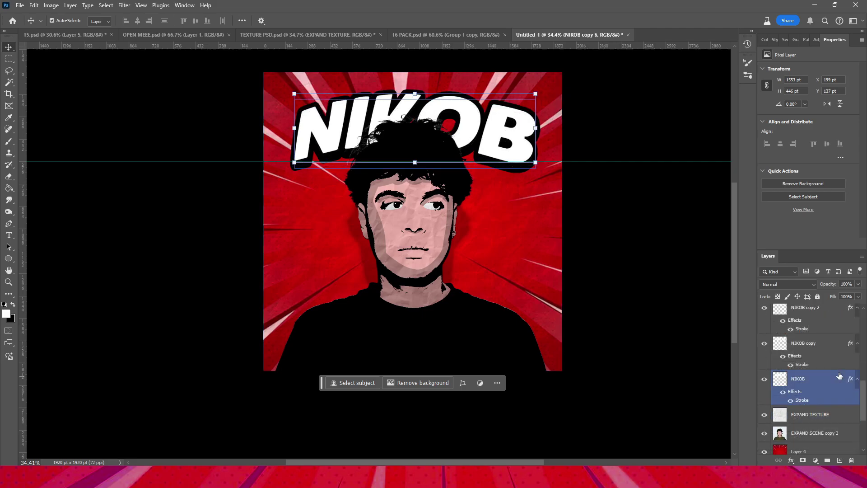
Group all the NIKOB title layers as TEXT and move the group slightly down behind the head
shift+click(803, 381)
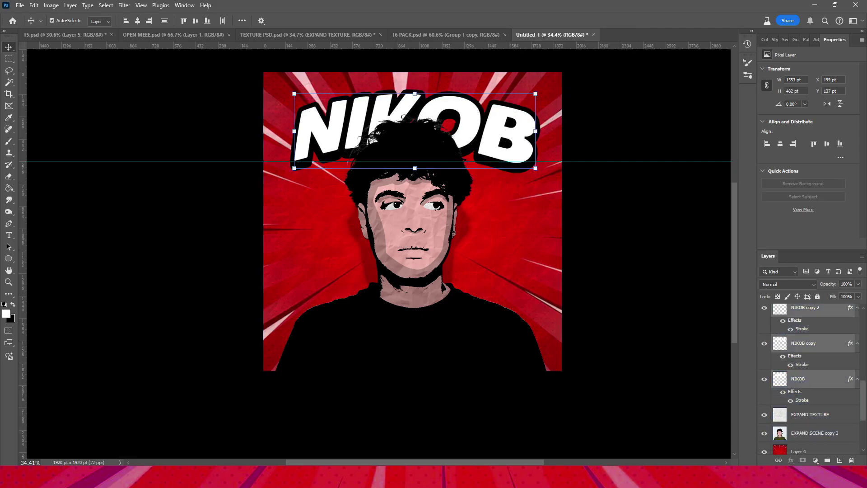
key(ctrl+g)
click(621, 232)
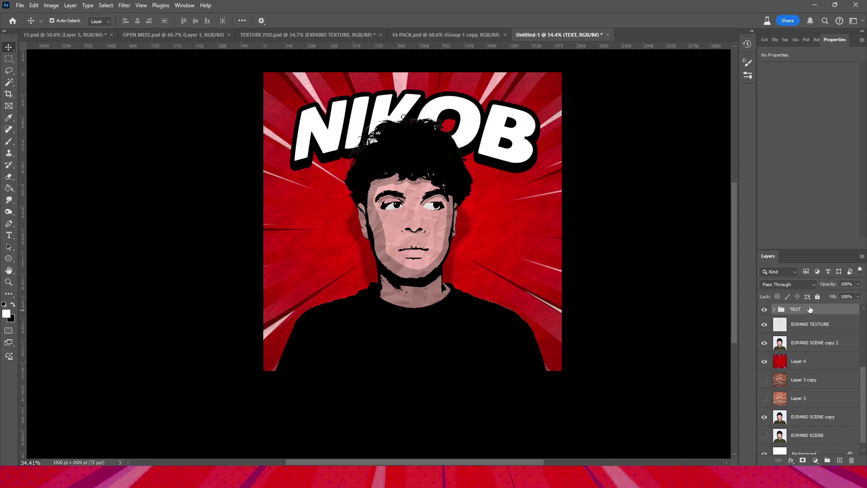
key(ctrl+t)
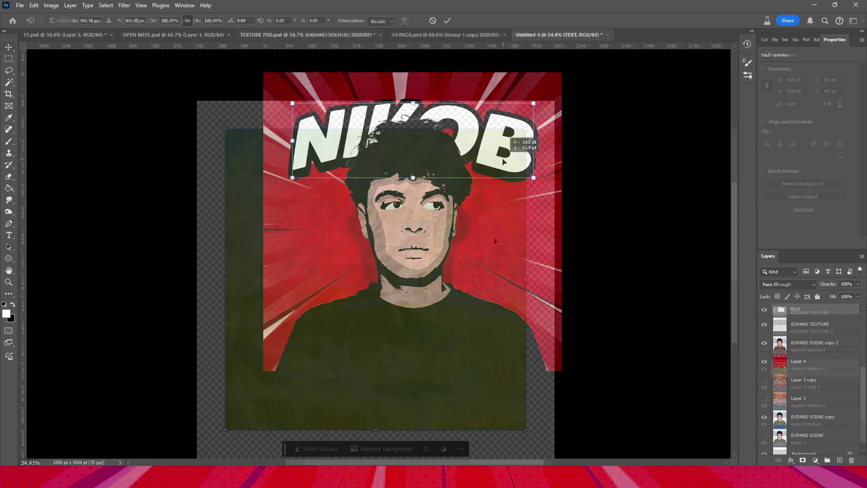
drag(435, 208, 422, 261)
Try blend modes such as Lighten, Hard Mix and Subtract on the expand texture 3 layer covering the whole poster
key(shift+plus)
key(shift+plus)
key(shift+plus)
key(shift+plus)
key(shift+plus)
key(shift+plus)
key(shift+plus)
key(shift+plus)
key(shift+plus)
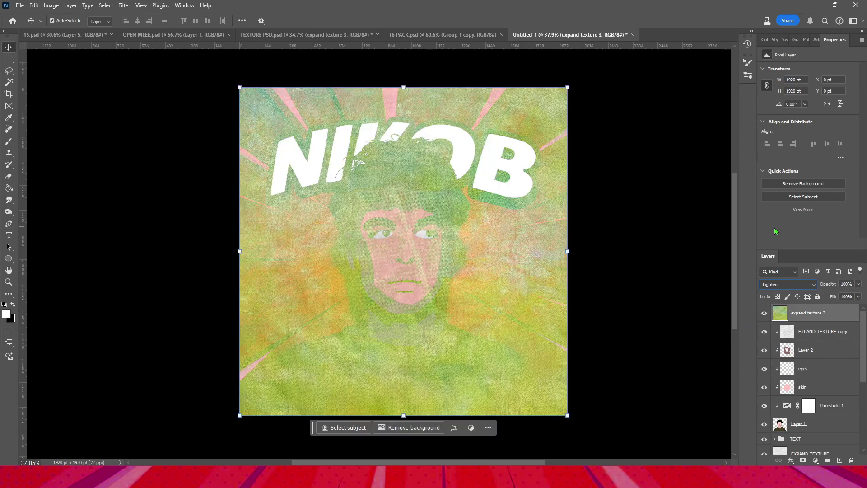
key(shift+plus)
key(shift+plus)
key(shift+plus)
key(shift+plus)
key(shift+plus)
key(shift+plus)
key(shift+plus)
key(shift+plus)
key(shift+plus)
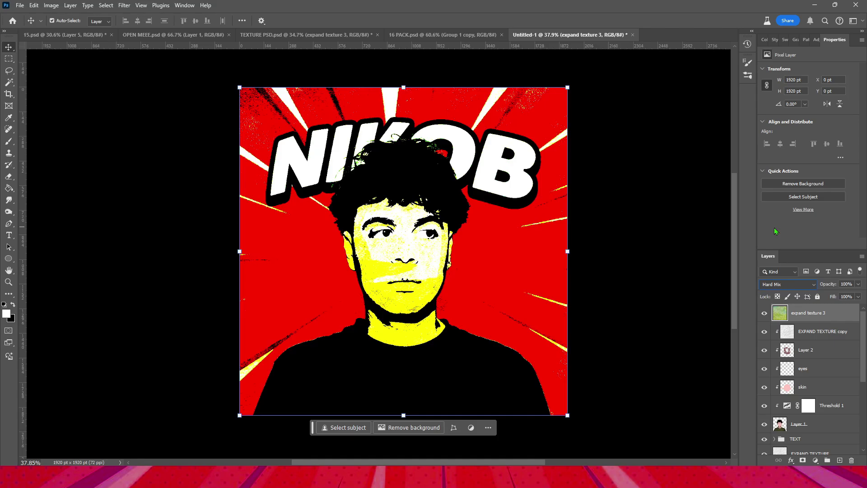
key(shift+plus)
key(shift+plus)
key(shift+plus)
key(shift+plus)
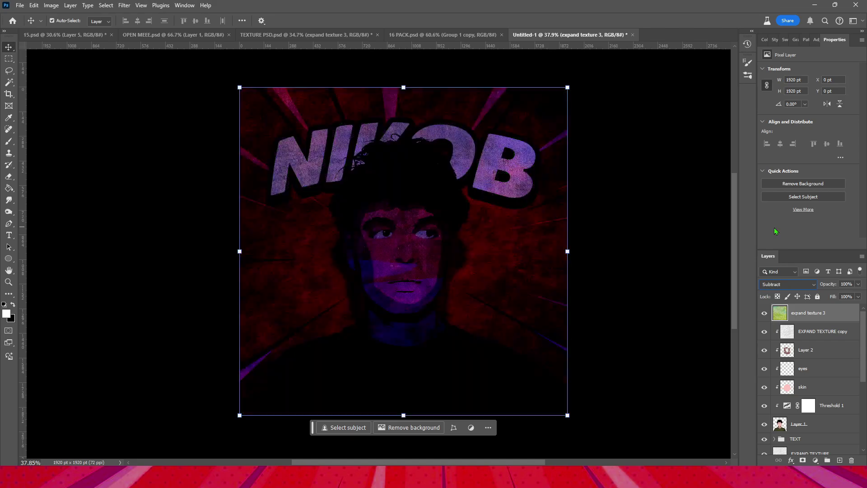
key(shift+plus)
key(shift+plus)
key(shift+plus)
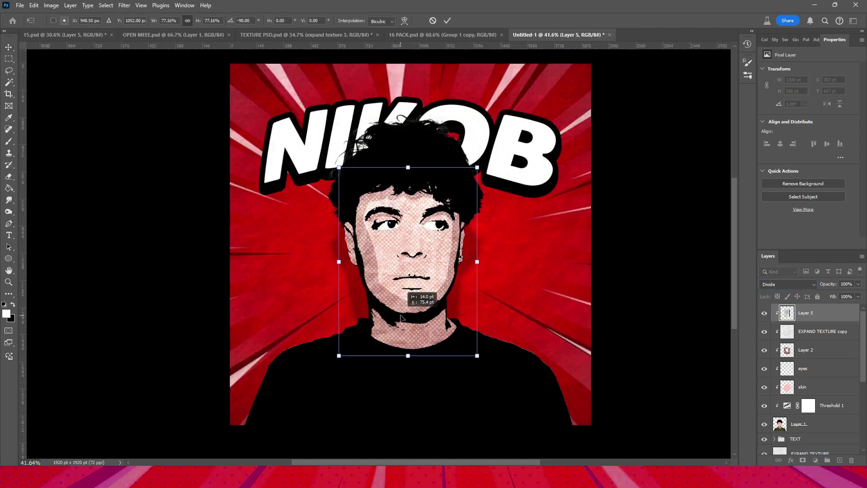
Finish placing the clipped Divide halftone texture over the face and neck and set its opacity to 71%
key(Return)
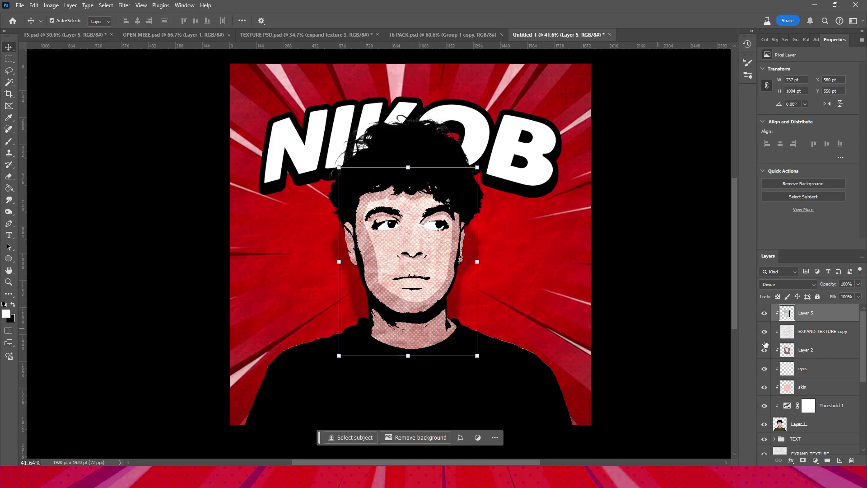
click(858, 285)
drag(843, 296, 840, 296)
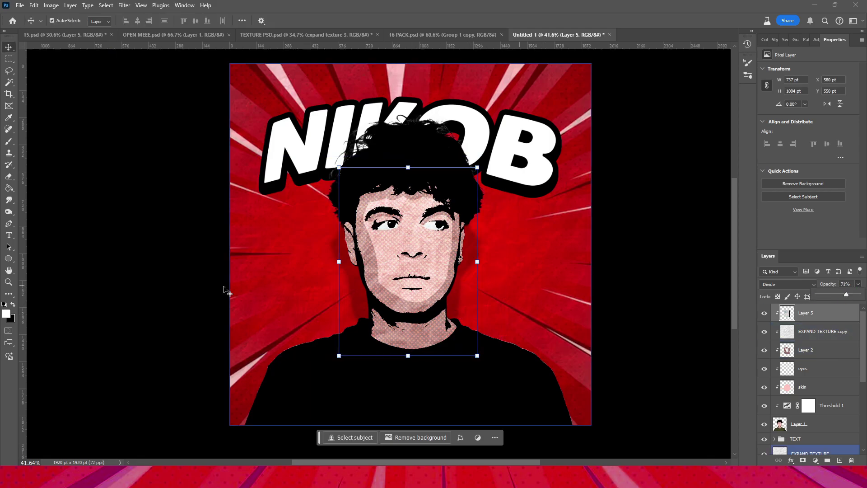
click(135, 294)
click(551, 387)
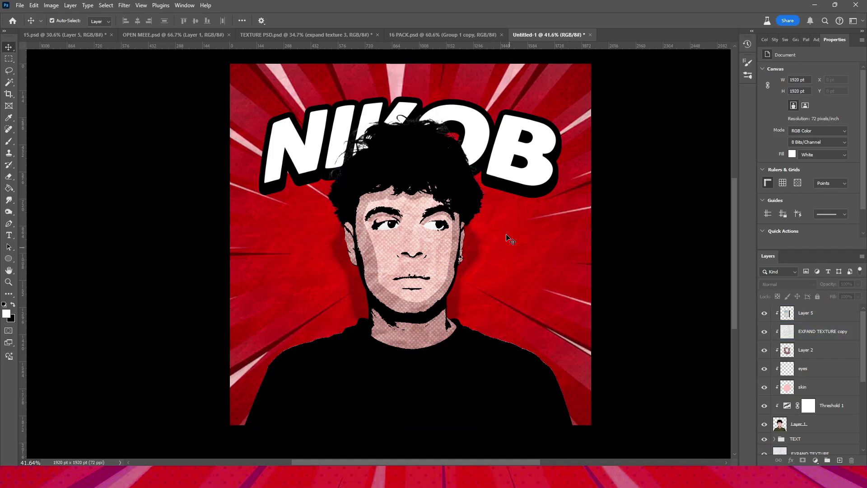
Set the full-canvas halftone dot layer between the portrait and the TEXT group to the Overlay blend mode
click(813, 319)
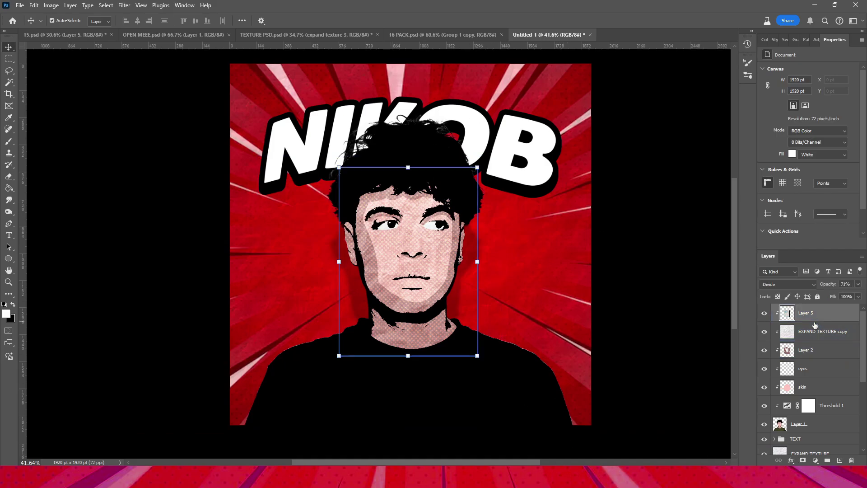
key(Down)
key(Down)
key(Down)
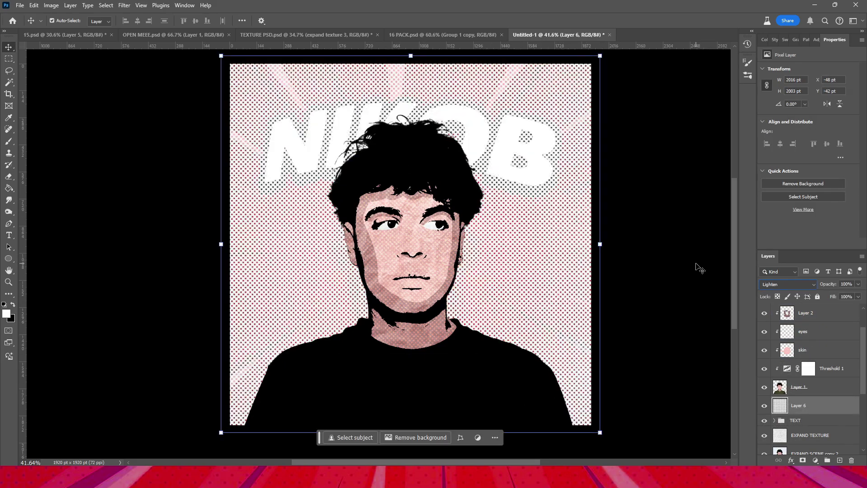
key(Down)
key(Down)
key(Down)
key(Down)
key(Down)
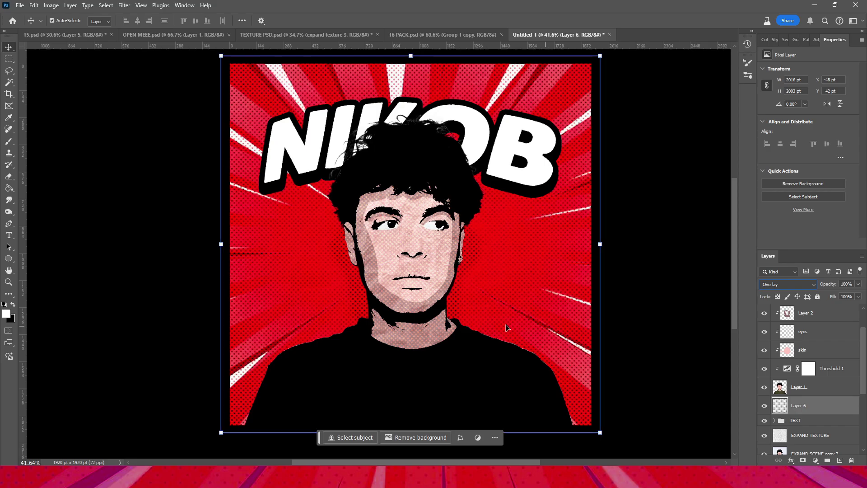
Paste the orange halftone burst image beneath the portrait and choose a blend mode that tints the background rays orange
key(ctrl+v)
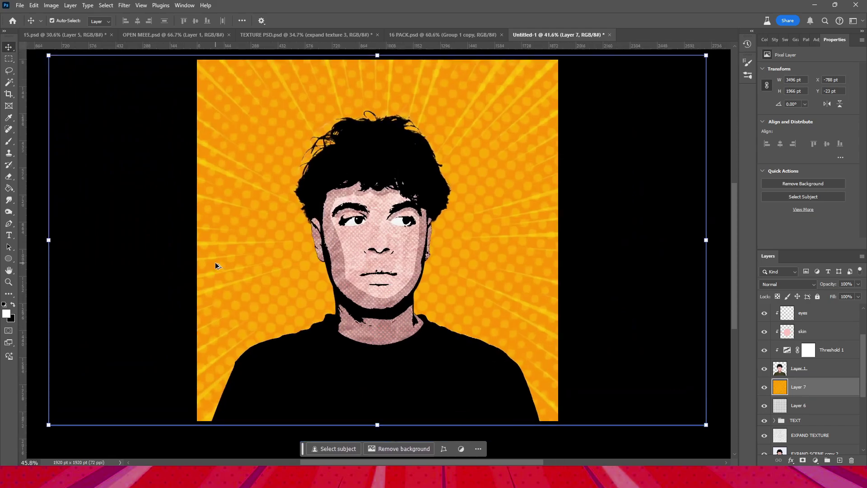
key(Down)
key(Down)
key(Down)
key(Down)
key(Down)
key(Down)
key(Down)
key(Down)
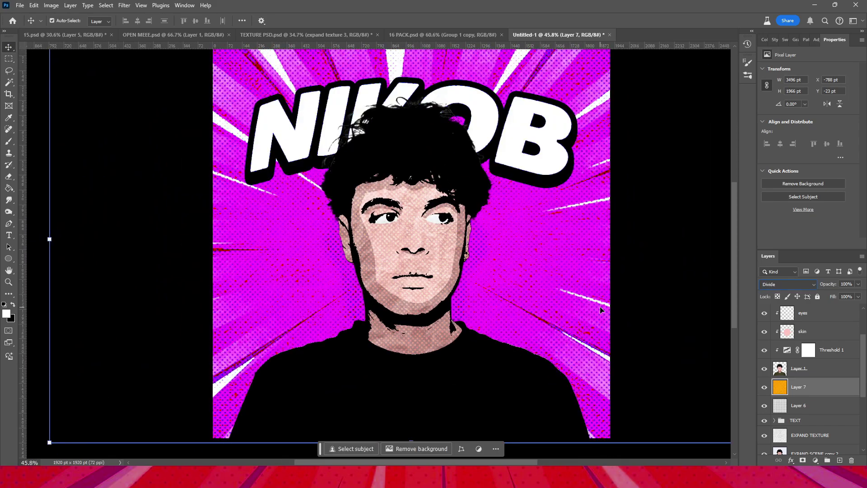
key(Up)
key(Up)
key(Up)
key(Up)
key(Up)
key(Up)
key(Up)
key(Up)
key(Up)
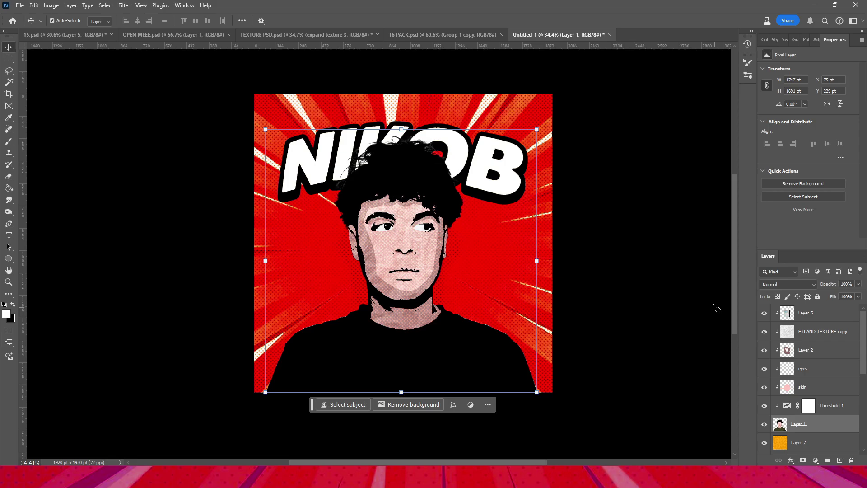
Merge a duplicate of the portrait and its clipped layers into one layer placed directly beneath the original portrait
shift+click(808, 312)
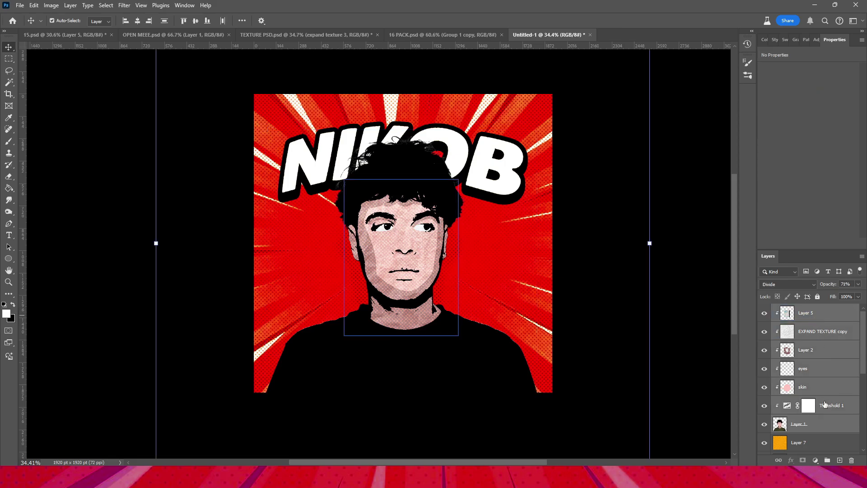
key(ctrl+j)
right_click(825, 403)
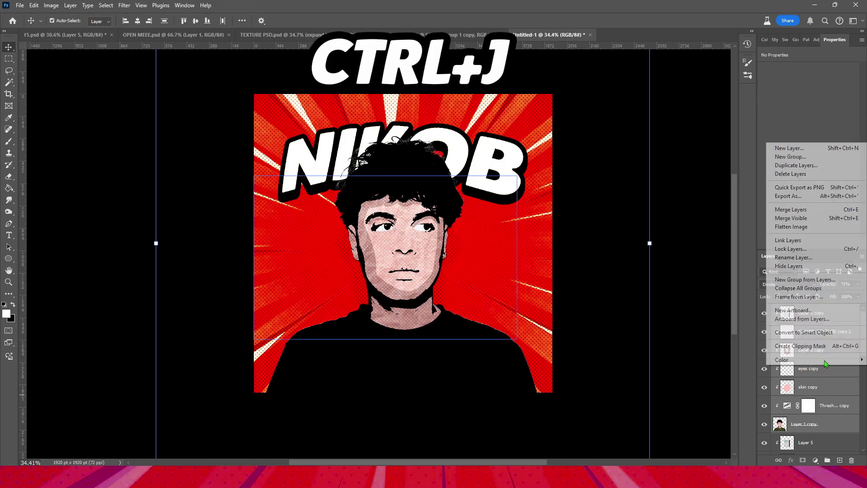
click(805, 318)
drag(805, 317, 812, 430)
Nudge the merged portrait copy 21 pt to the left so that it peeks out behind the original
key(alt+v)
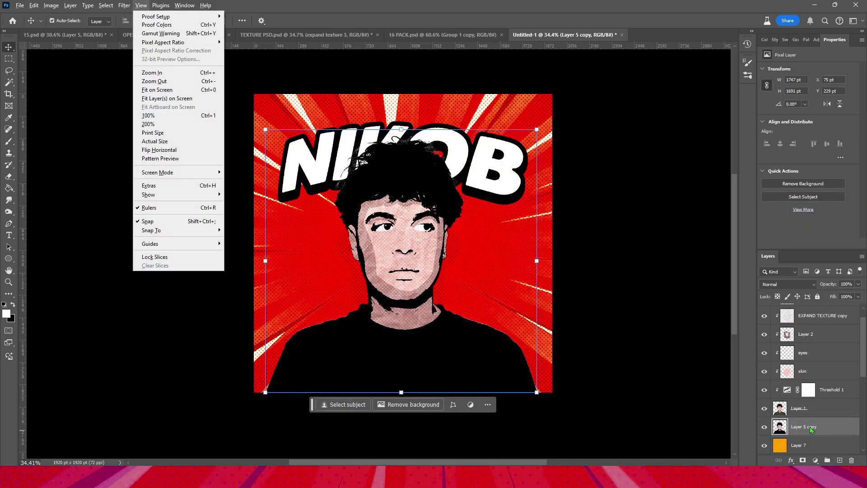
click(652, 409)
key(Left)
key(Left)
key(Left)
key(Left)
key(Left)
key(Left)
key(Left)
key(Left)
key(Left)
key(Left)
key(Left)
key(Left)
key(Left)
key(Left)
key(Left)
key(Left)
key(Left)
key(Left)
key(Left)
key(Left)
key(Left)
Add a Color Overlay to the merged portrait copy and sample black (000000) as its color
double_click(834, 427)
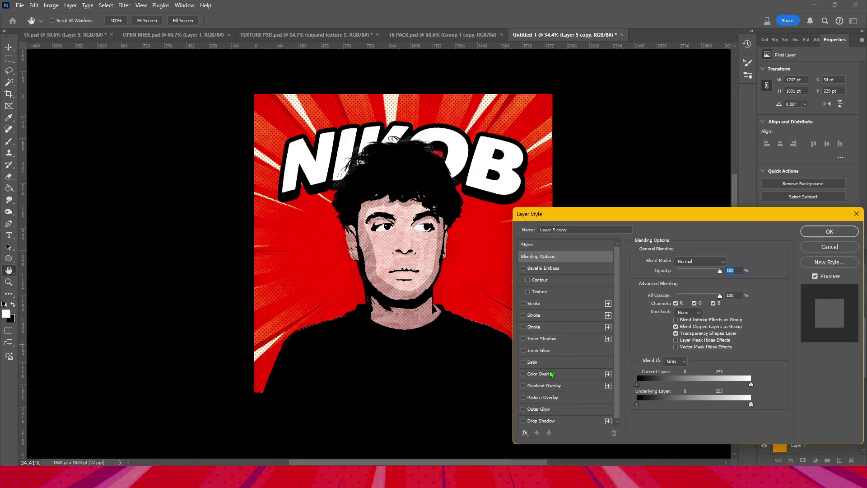
click(551, 374)
click(728, 263)
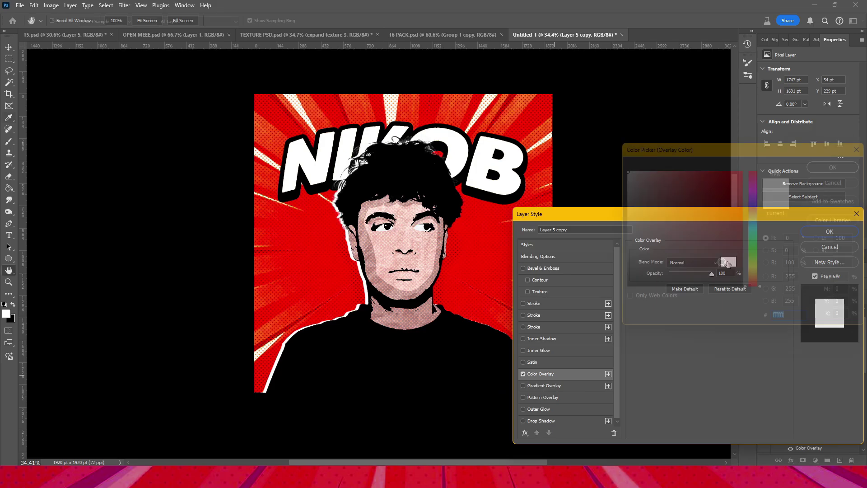
click(424, 431)
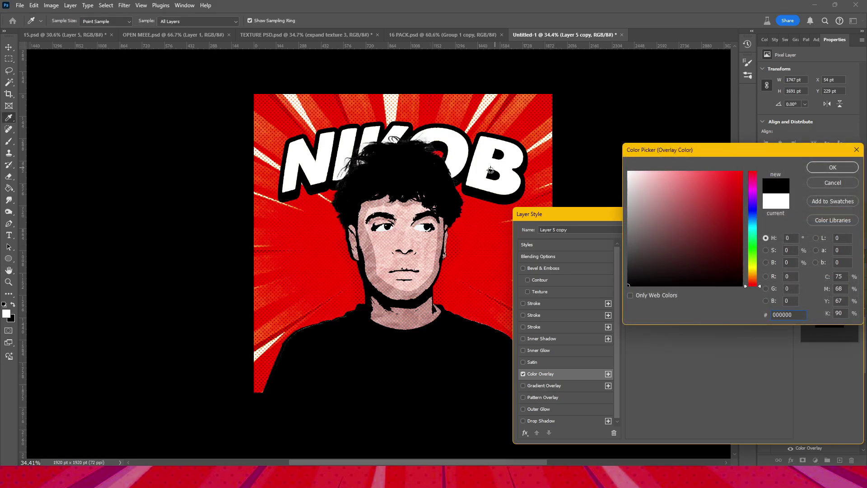
Try colors sampled from the title and background, including orange fd7026, for the portrait copy's overlay
click(479, 172)
click(397, 100)
click(514, 111)
click(513, 108)
click(520, 100)
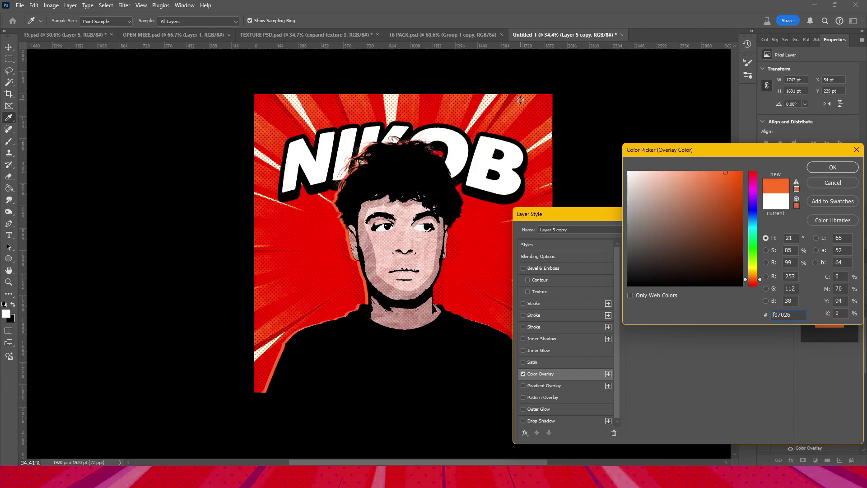
Set the portrait copy's overlay color back to black (000000) and apply the layer style
drag(662, 227, 556, 374)
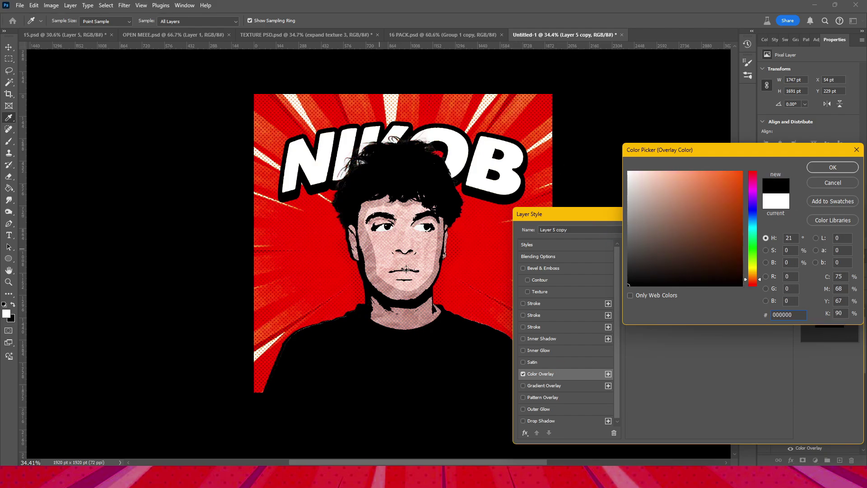
click(831, 167)
key(Return)
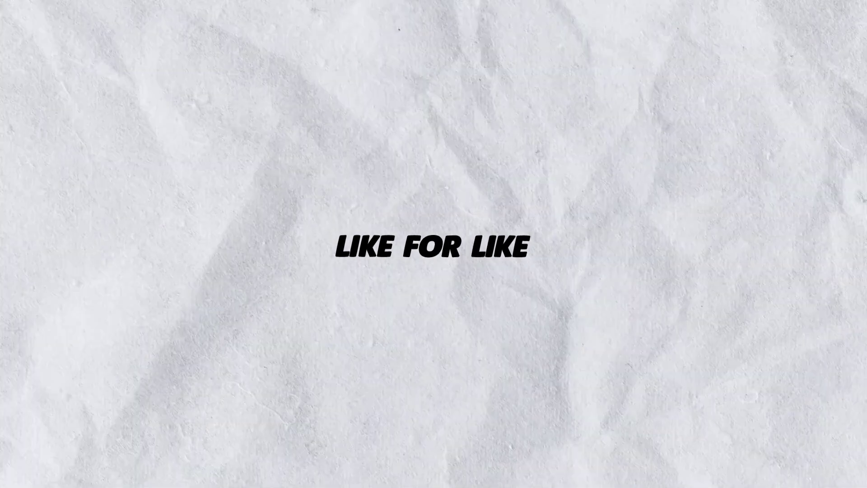
Switch to Kittl's AI Image Generator and generate an image from the prompt "create a comic book style starburst effect on halftone paper"
text(create a comic)
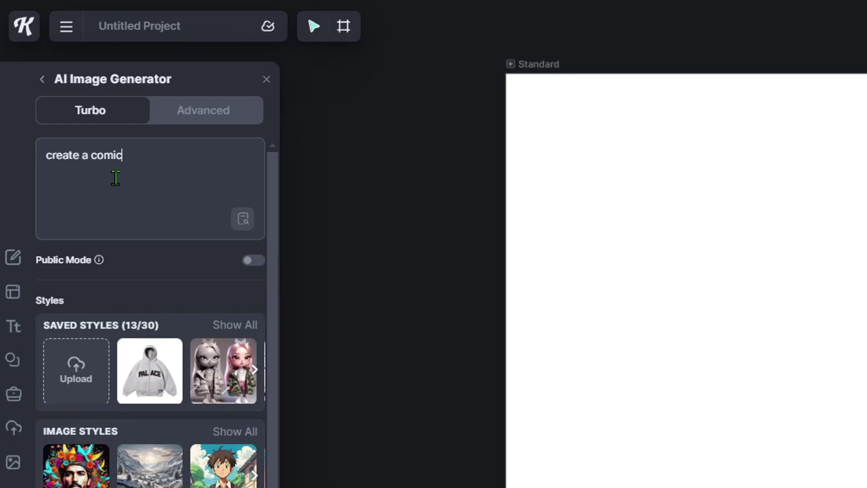
text( book style starburs)
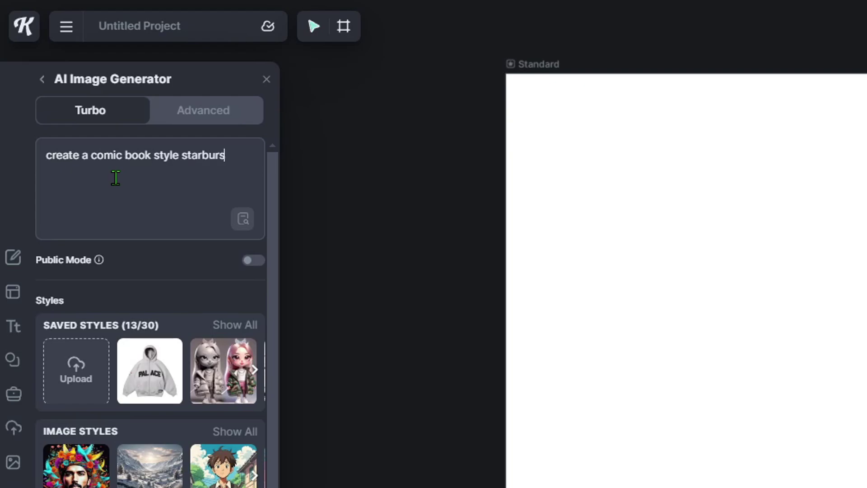
text(t effect on halftone pape)
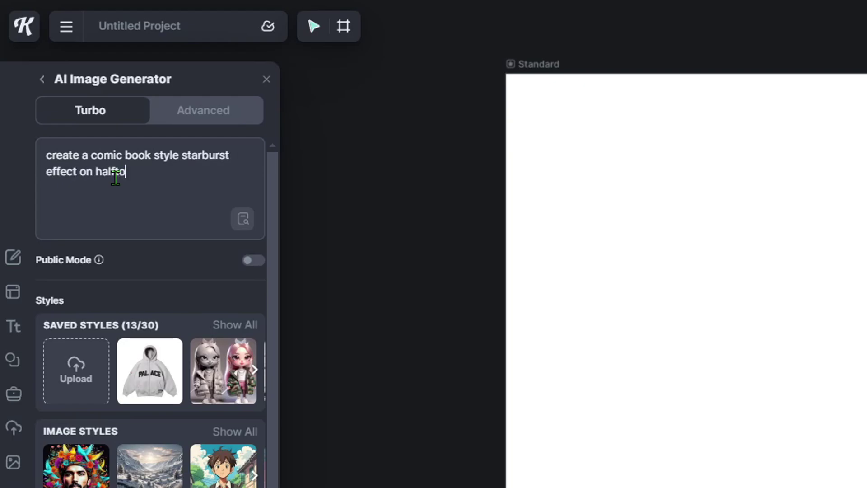
text(r)
key(Return)
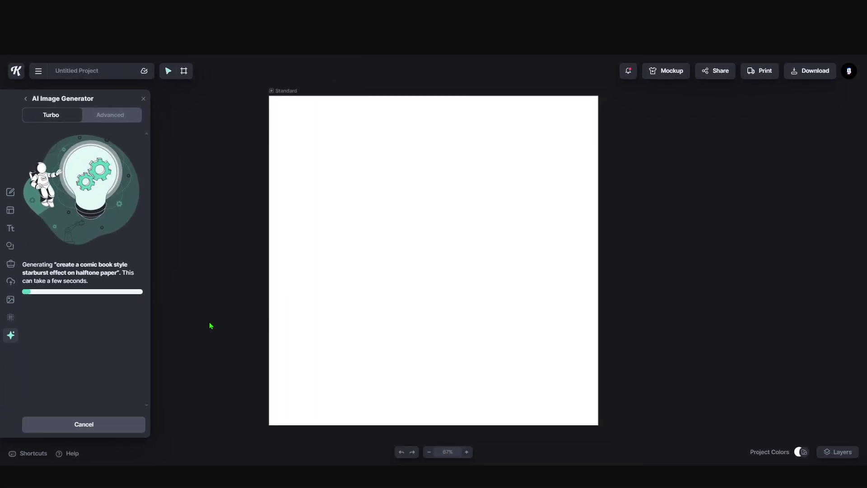